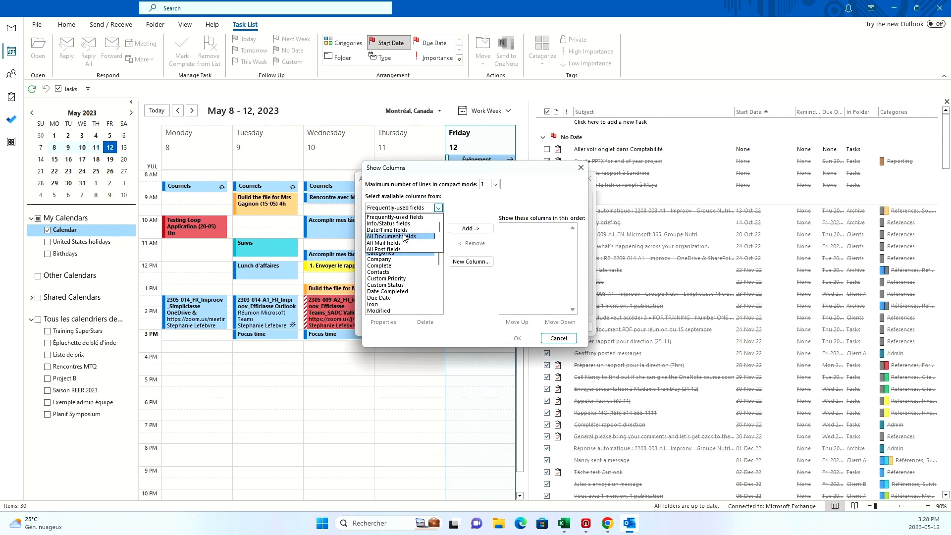
Add the In Folder column from the All Mail fields to the task list's shown columns
{"action": "left_click", "coordinate": [405, 243]}
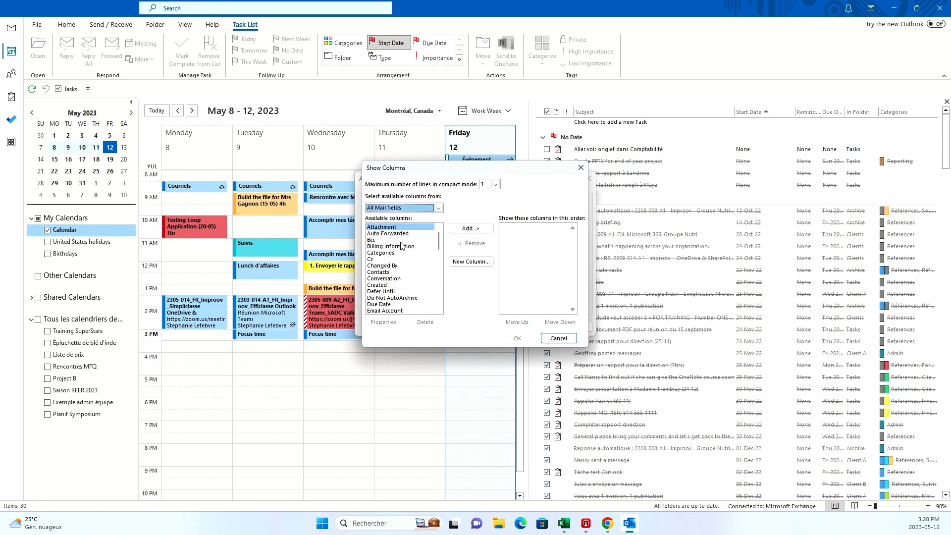
{"action": "scroll", "coordinate": [401, 246], "scroll_direction": "down", "scroll_amount": 4}
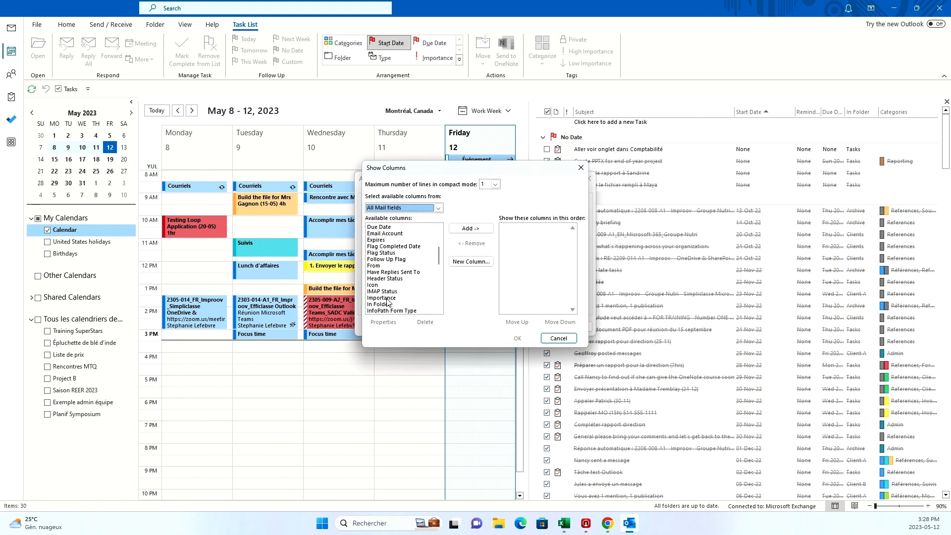
{"action": "scroll", "coordinate": [388, 302], "scroll_direction": "down", "scroll_amount": 1}
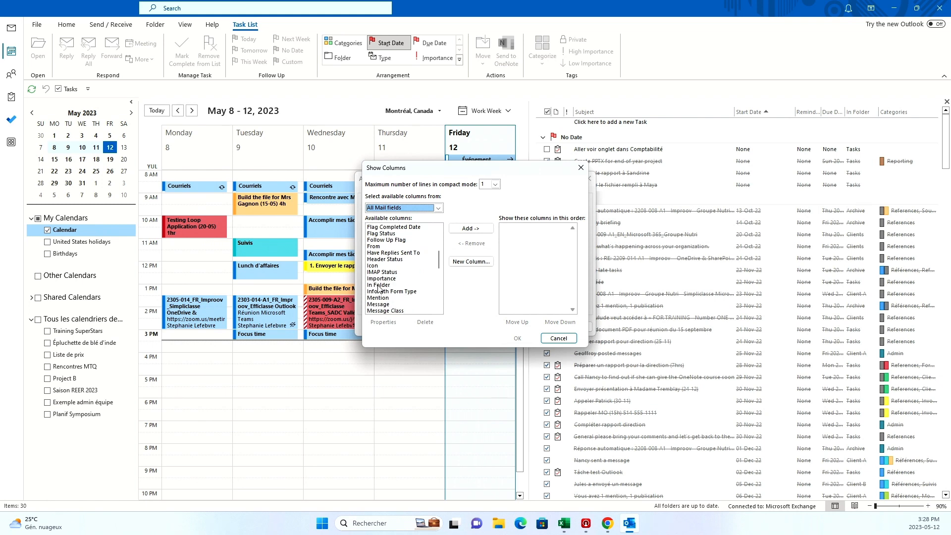
{"action": "left_click", "coordinate": [379, 286]}
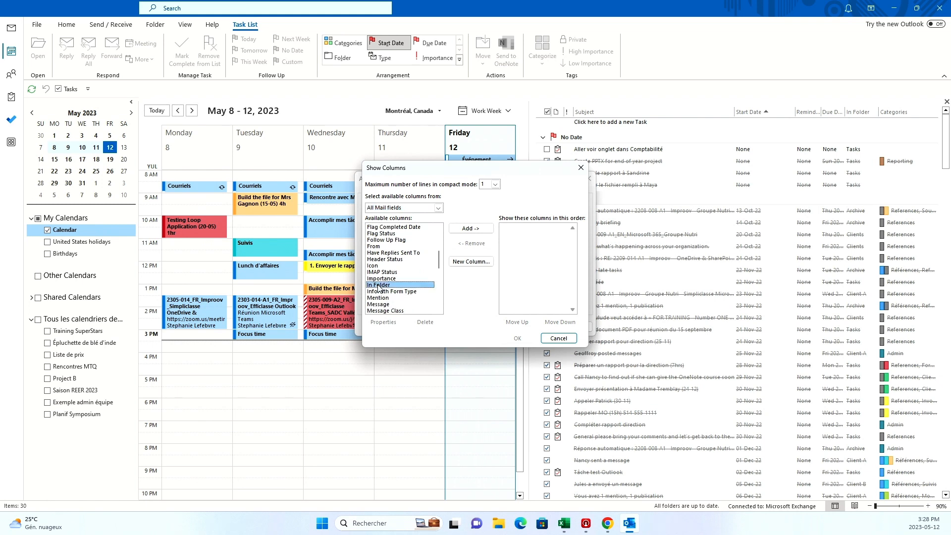
{"action": "left_click", "coordinate": [464, 230]}
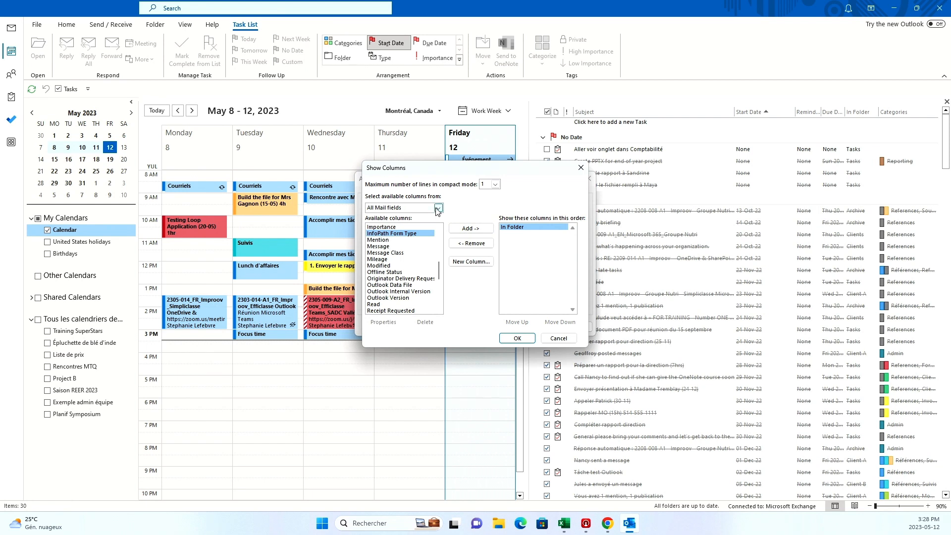
Add the Categories, Complete and Icon columns from the Frequently-used fields to the shown columns
{"action": "left_click", "coordinate": [404, 210]}
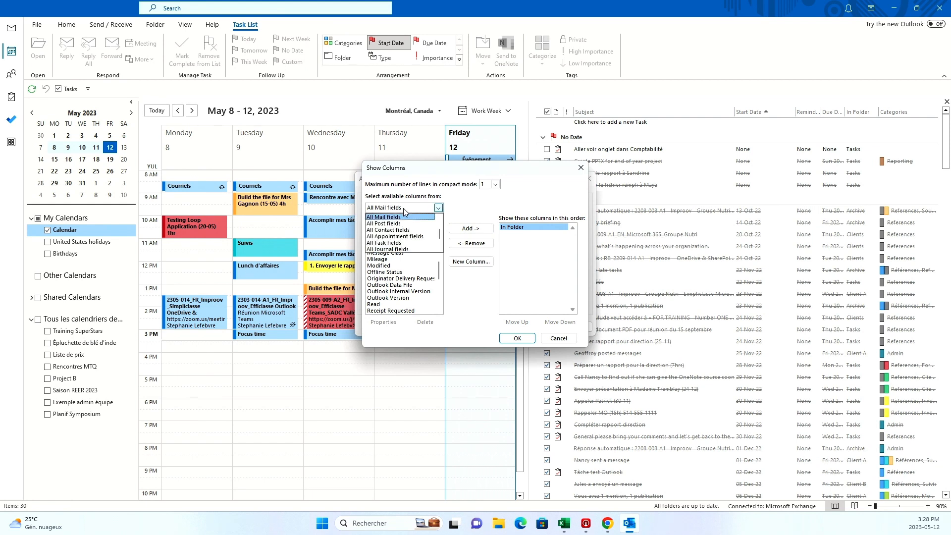
{"action": "scroll", "coordinate": [404, 228], "scroll_direction": "up", "scroll_amount": 2}
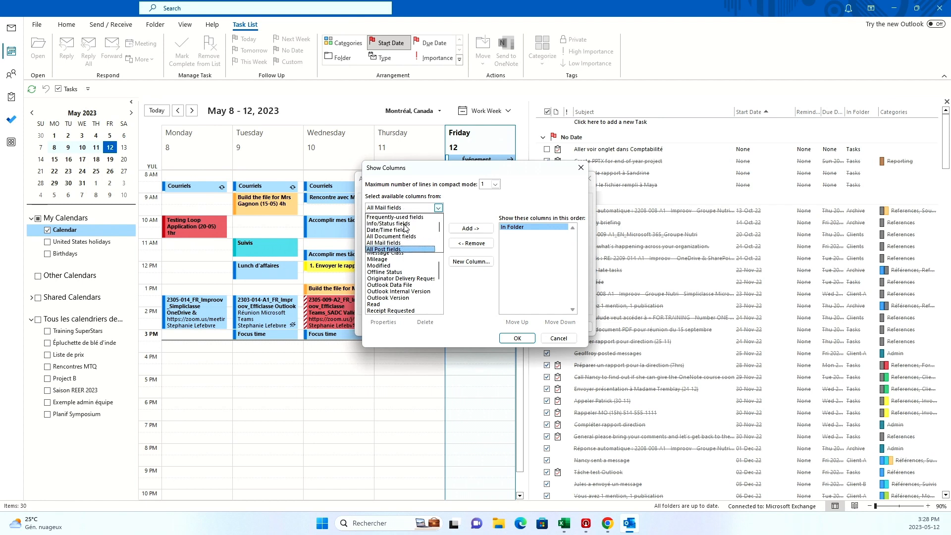
{"action": "left_click", "coordinate": [405, 217]}
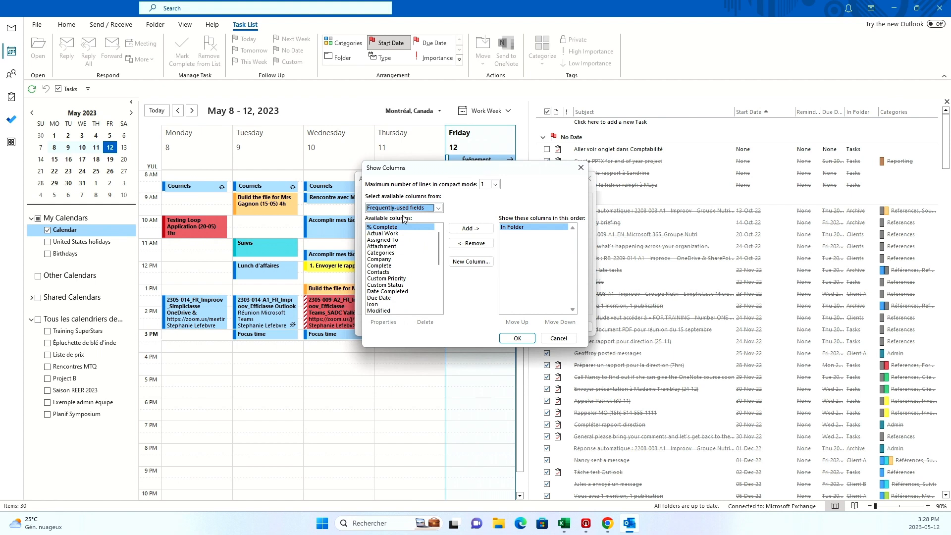
{"action": "double_click", "coordinate": [390, 254]}
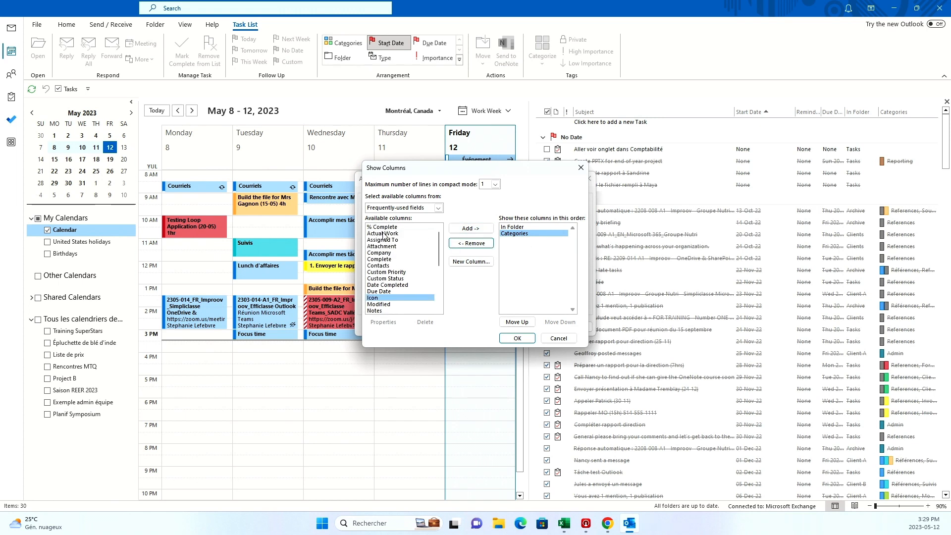
{"action": "left_click", "coordinate": [385, 260]}
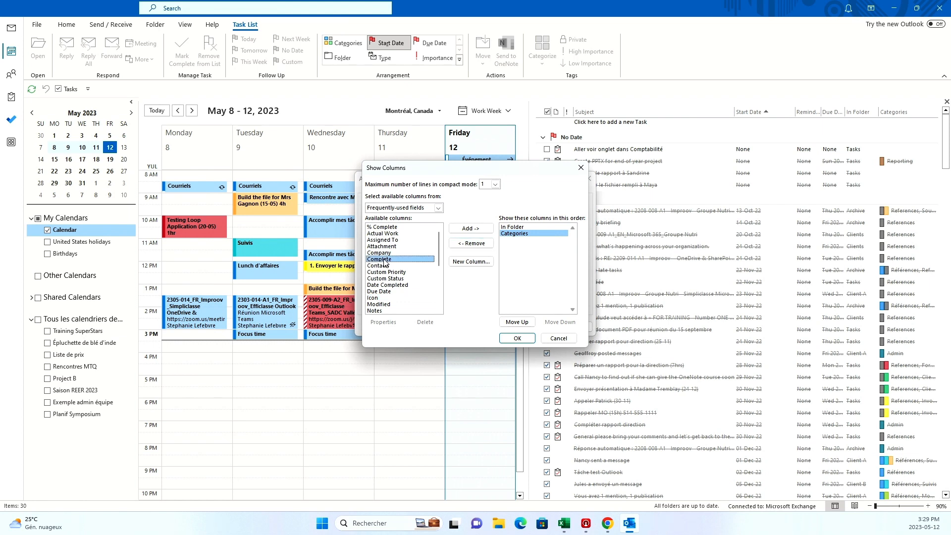
{"action": "double_click", "coordinate": [386, 260]}
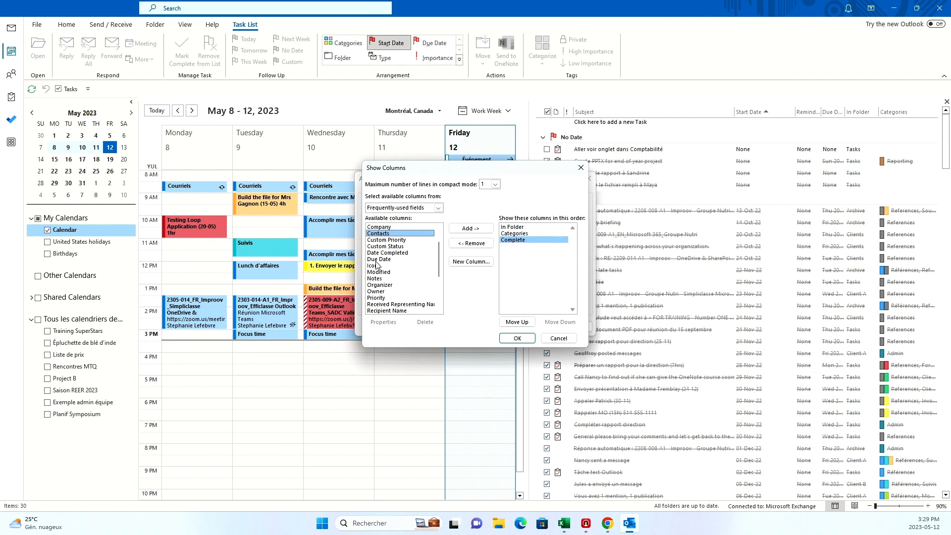
{"action": "left_click", "coordinate": [375, 266]}
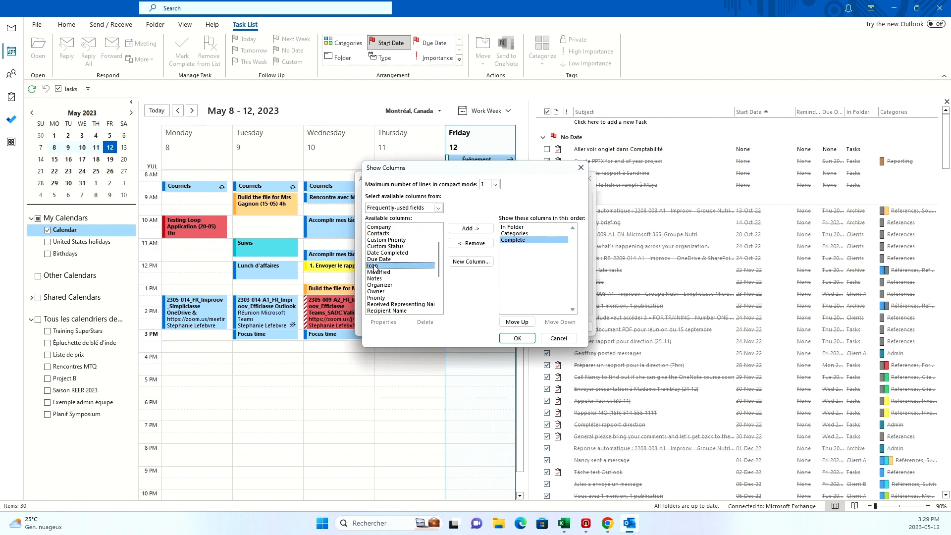
{"action": "double_click", "coordinate": [375, 267]}
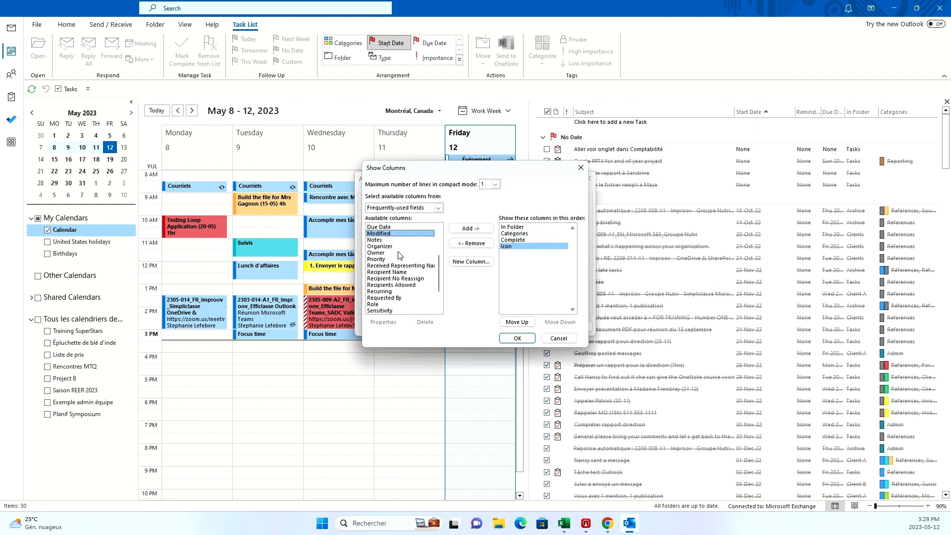
Add the Priority, Start Date and Subject columns to the shown columns and apply the view settings
{"action": "scroll", "coordinate": [400, 277], "scroll_direction": "down", "scroll_amount": 2}
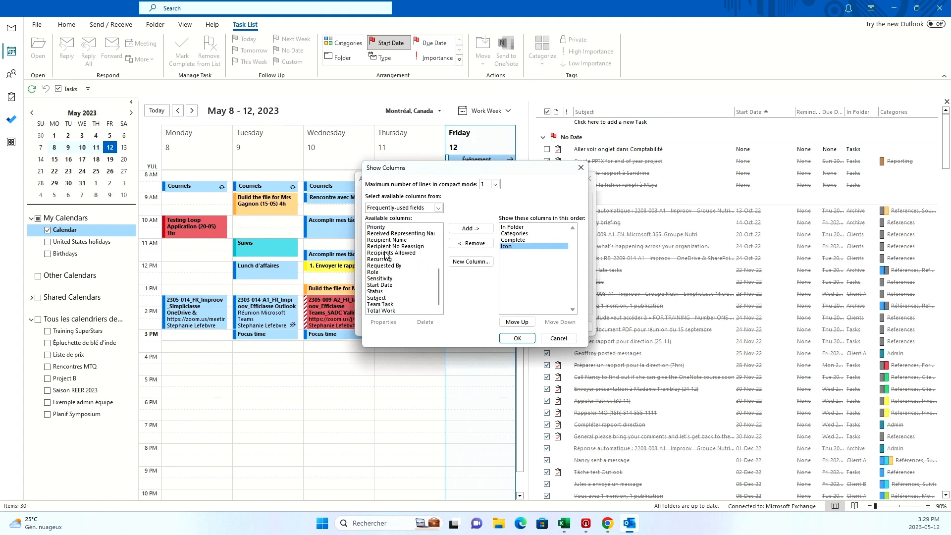
{"action": "scroll", "coordinate": [378, 242], "scroll_direction": "up", "scroll_amount": 1}
{"action": "left_click", "coordinate": [380, 247]}
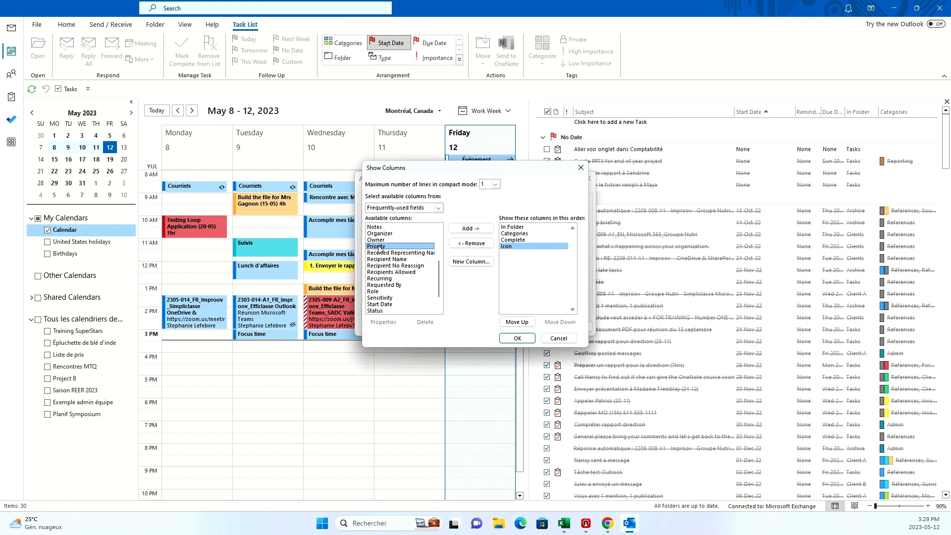
{"action": "double_click", "coordinate": [378, 247]}
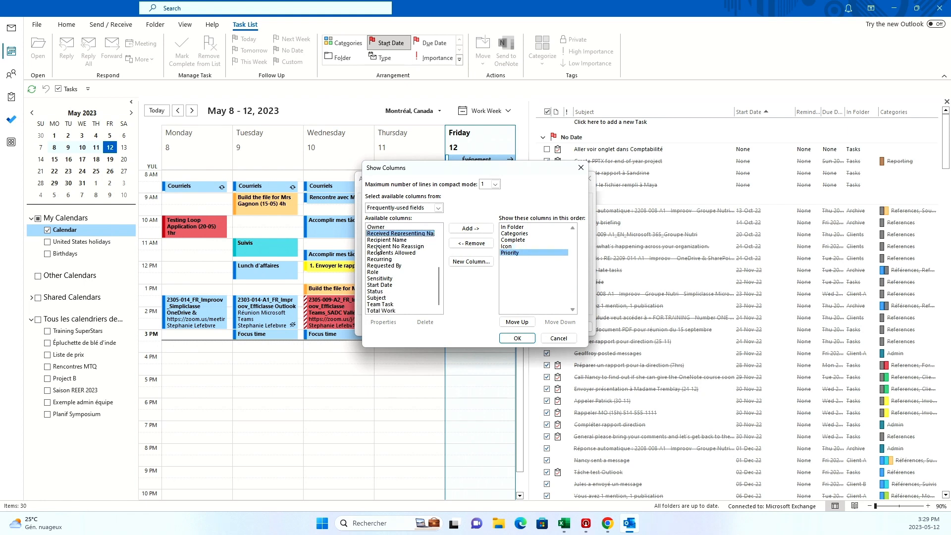
{"action": "left_click", "coordinate": [381, 286]}
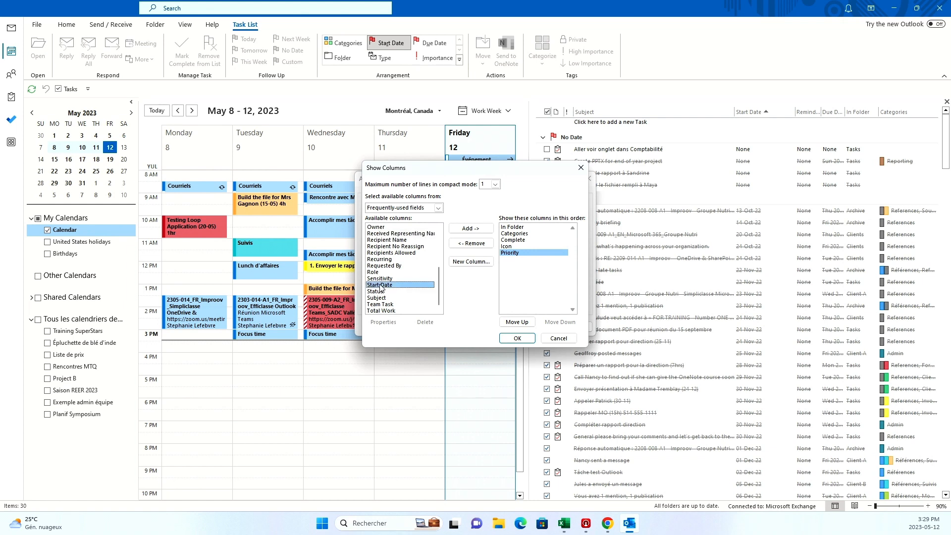
{"action": "double_click", "coordinate": [381, 286]}
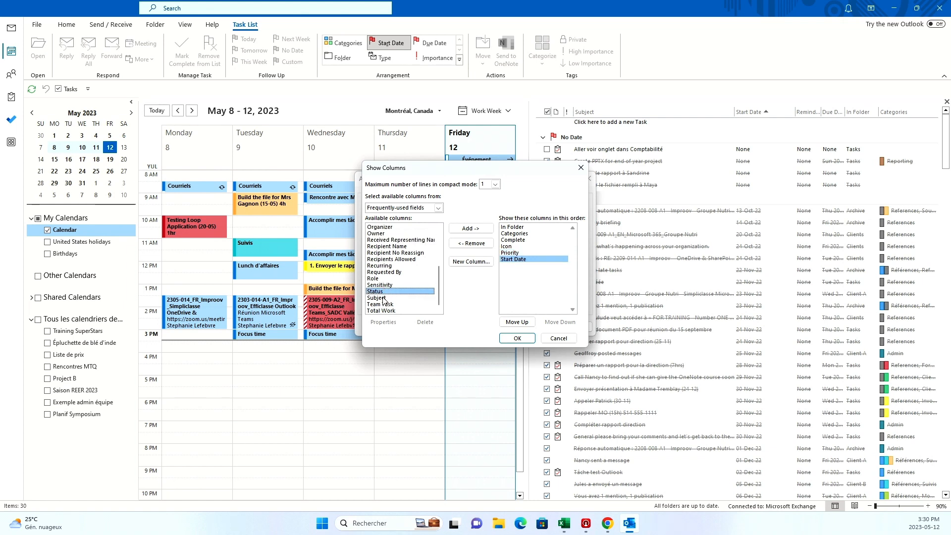
{"action": "double_click", "coordinate": [384, 298]}
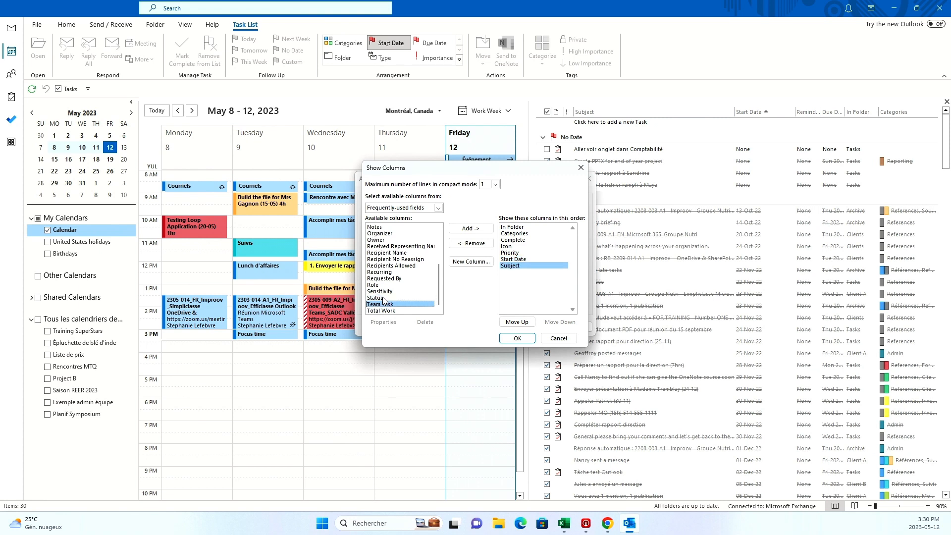
{"action": "left_click", "coordinate": [509, 339]}
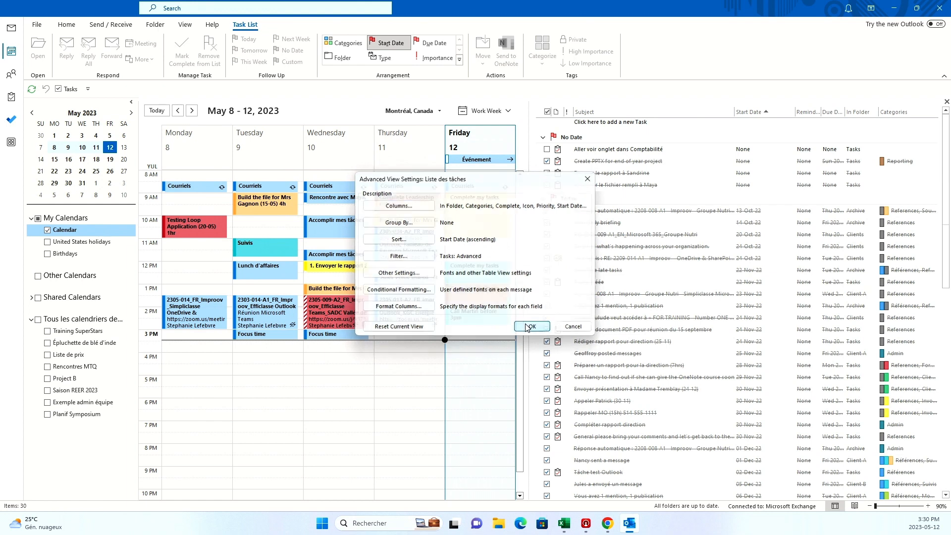
{"action": "left_click", "coordinate": [528, 326]}
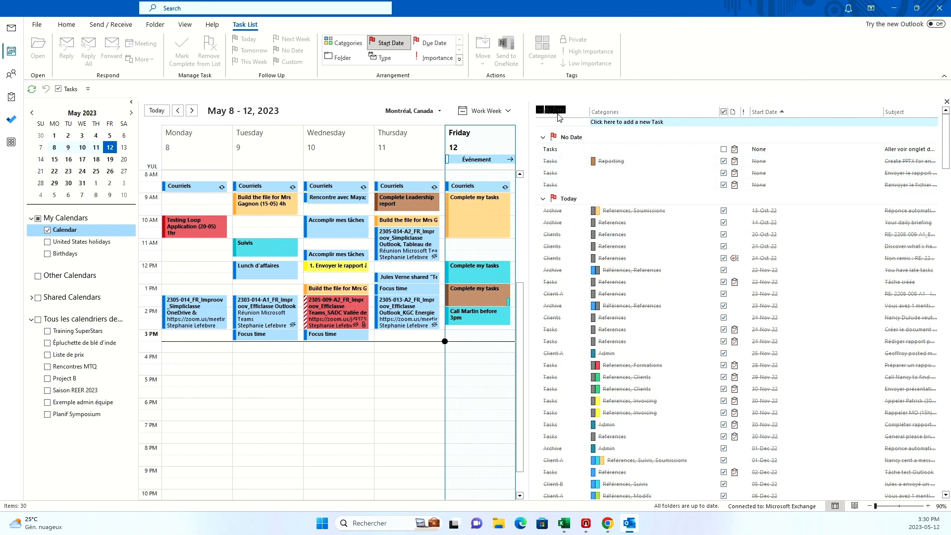
Reopen the task list view's column settings and move Icon to the first place in the column order
{"action": "right_click", "coordinate": [639, 112]}
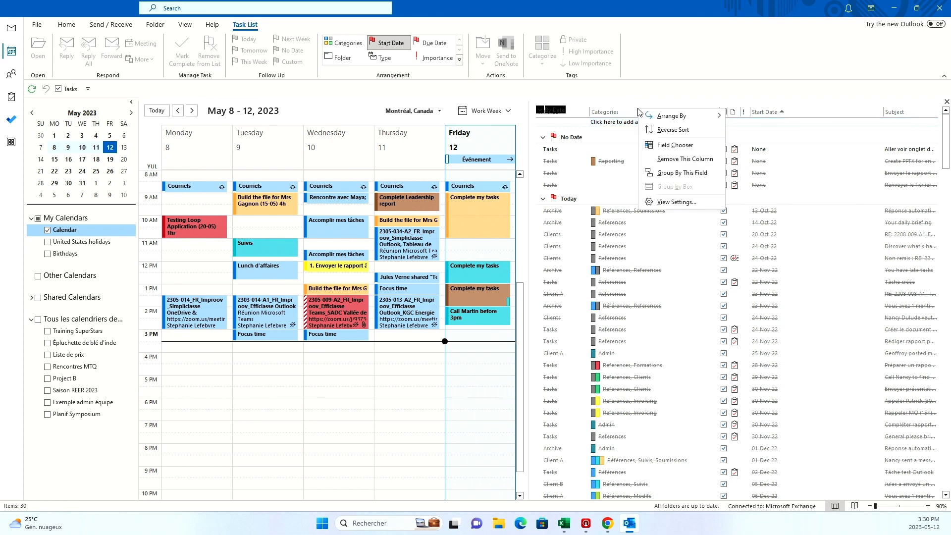
{"action": "left_click", "coordinate": [664, 203]}
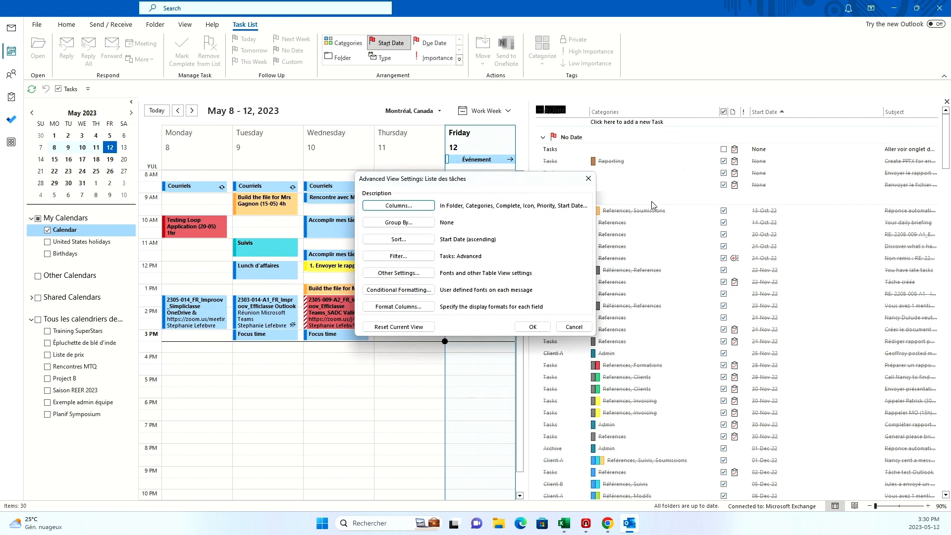
{"action": "left_click_drag", "start_coordinate": [441, 180], "coordinate": [476, 95]}
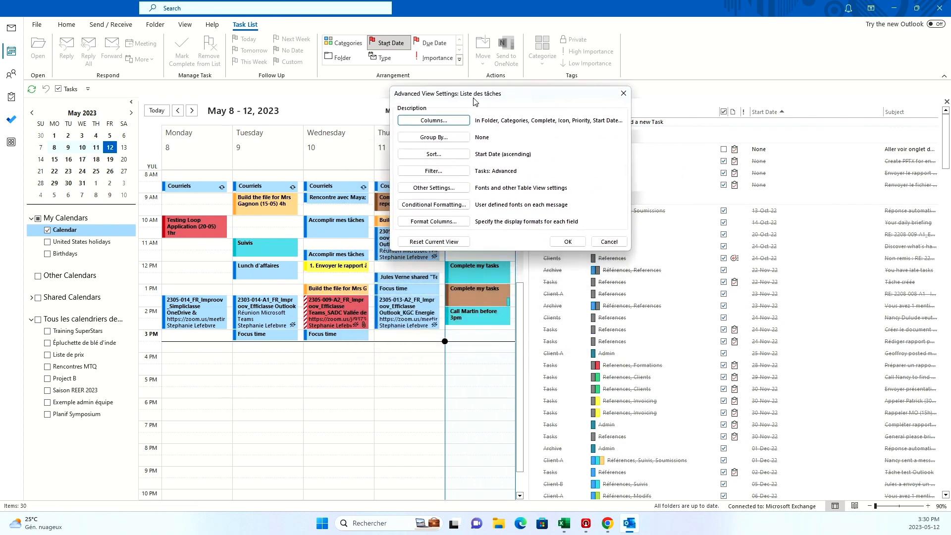
{"action": "left_click", "coordinate": [429, 121]}
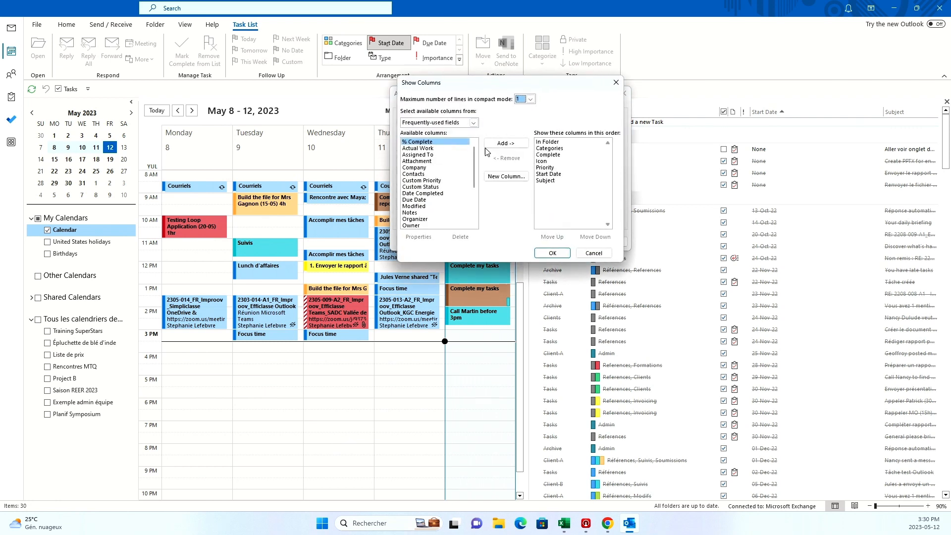
{"action": "left_click", "coordinate": [549, 162]}
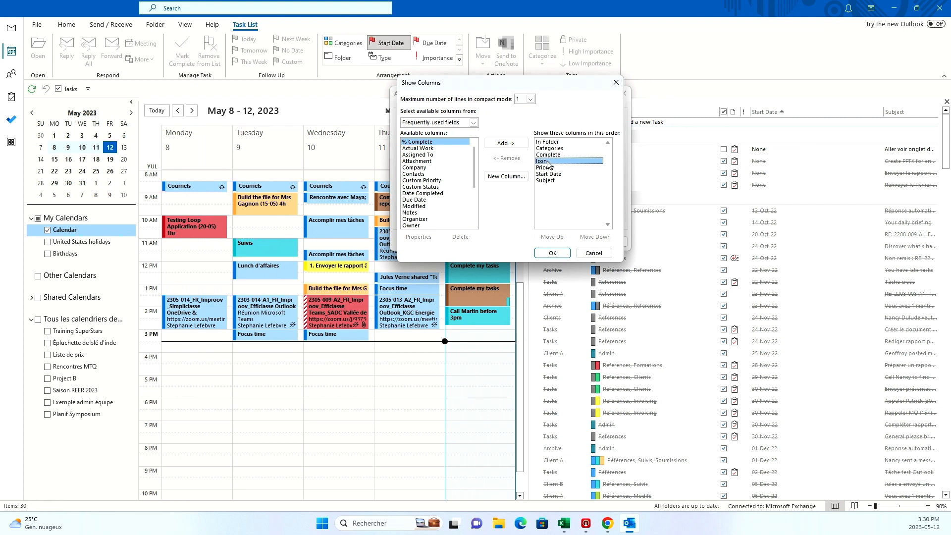
{"action": "left_click", "coordinate": [562, 237]}
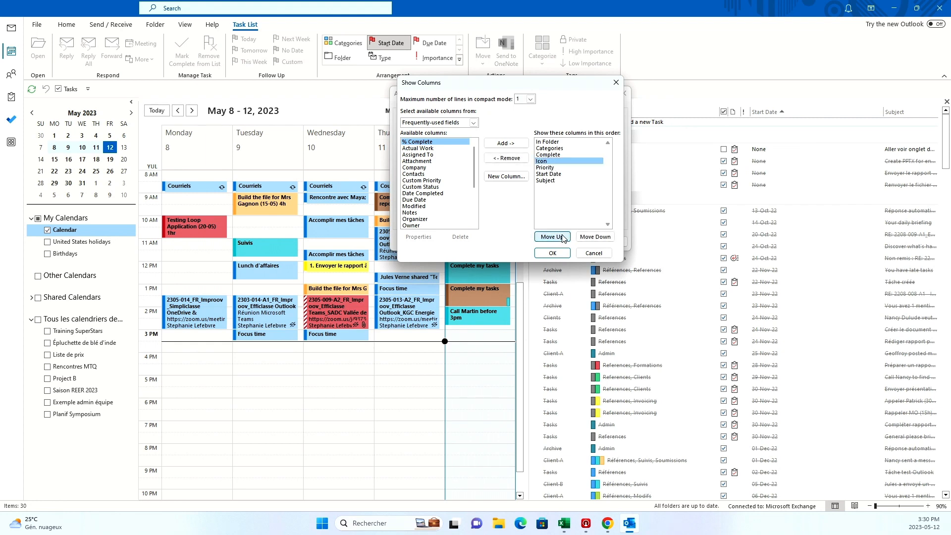
{"action": "left_click", "coordinate": [562, 237]}
{"action": "left_click", "coordinate": [562, 237]}
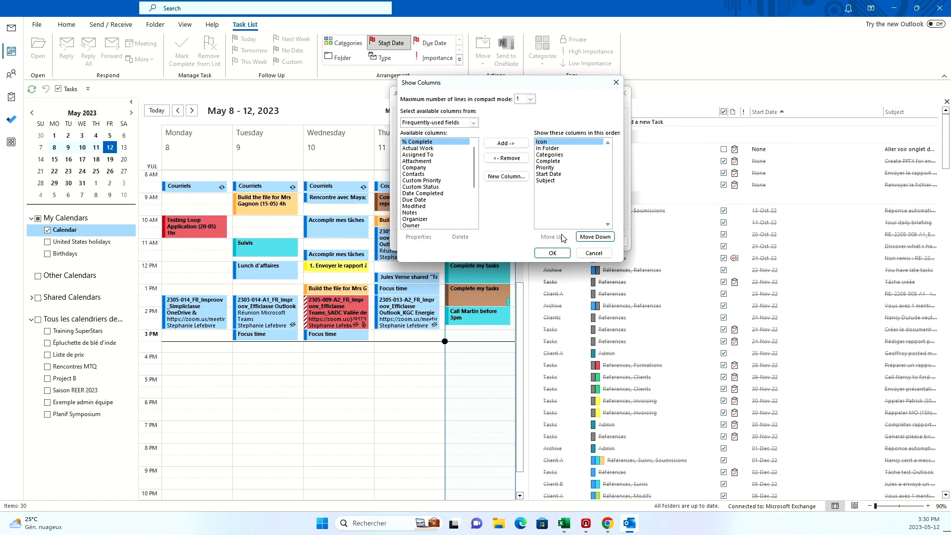
Order the columns after Icon as Priority, Subject, Start Date, Categories, In Folder, Complete, and apply the view settings
{"action": "left_click", "coordinate": [550, 168]}
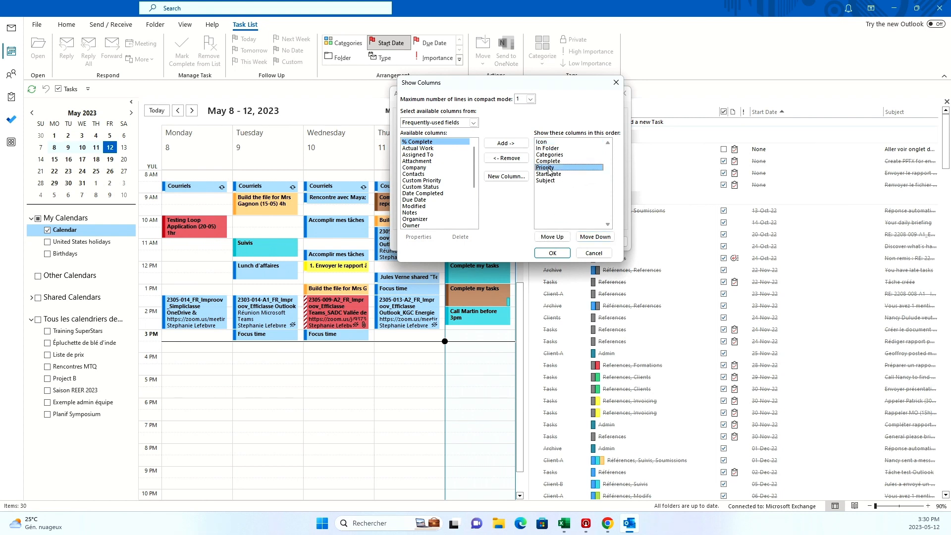
{"action": "left_click_drag", "start_coordinate": [549, 171], "coordinate": [550, 149]}
{"action": "left_click_drag", "start_coordinate": [545, 184], "coordinate": [543, 156]}
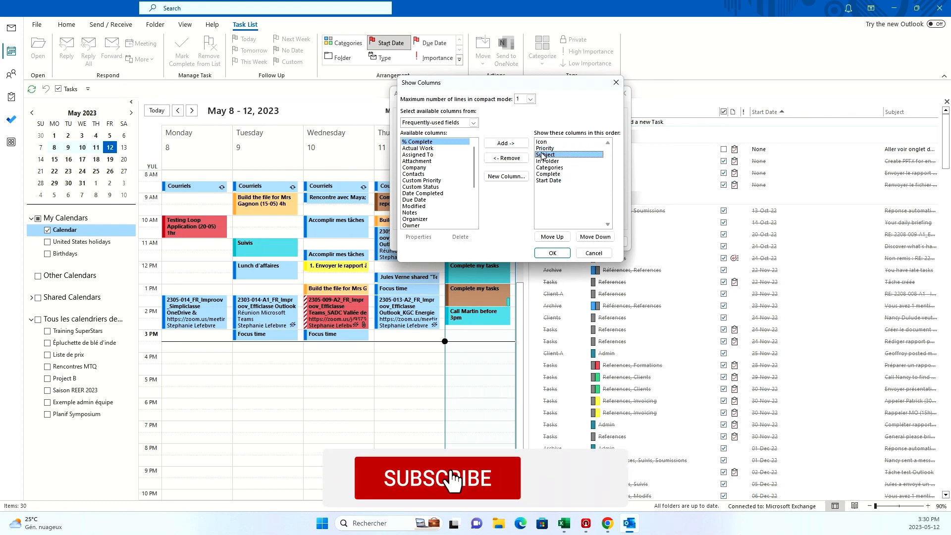
{"action": "left_click", "coordinate": [548, 180]}
{"action": "mouse_move", "coordinate": [547, 177]}
{"action": "left_mouse_down"}
{"action": "mouse_move", "coordinate": [545, 159]}
{"action": "mouse_move", "coordinate": [543, 168]}
{"action": "left_mouse_up"}
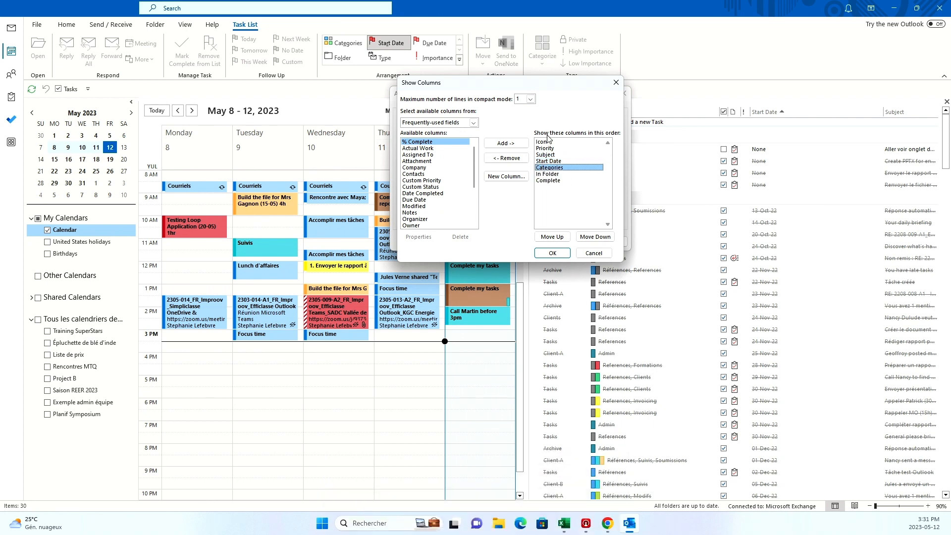
{"action": "left_click", "coordinate": [555, 183]}
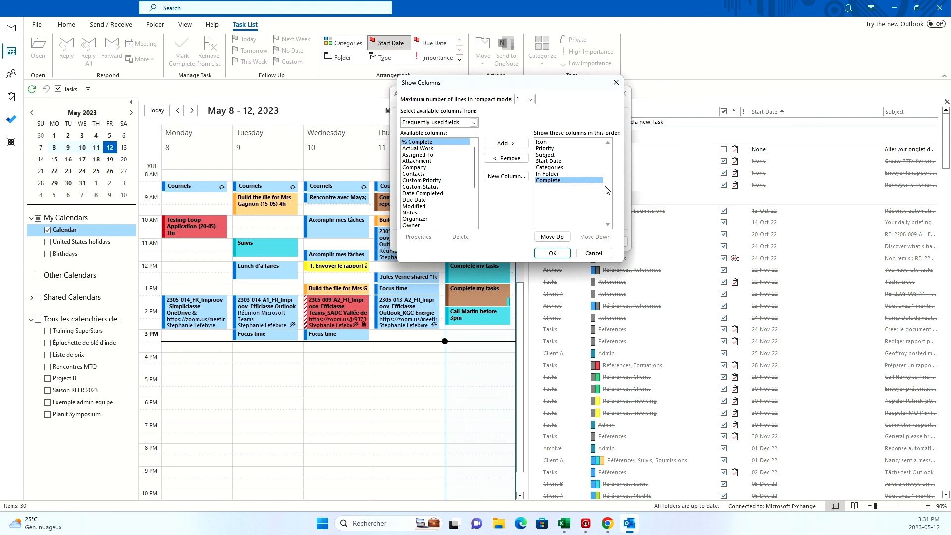
{"action": "left_click", "coordinate": [556, 253]}
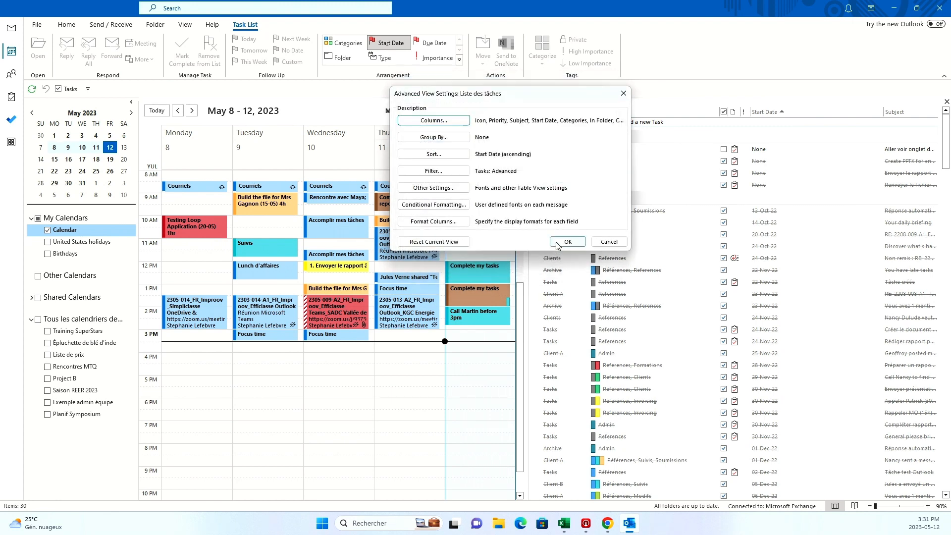
{"action": "left_click", "coordinate": [567, 241]}
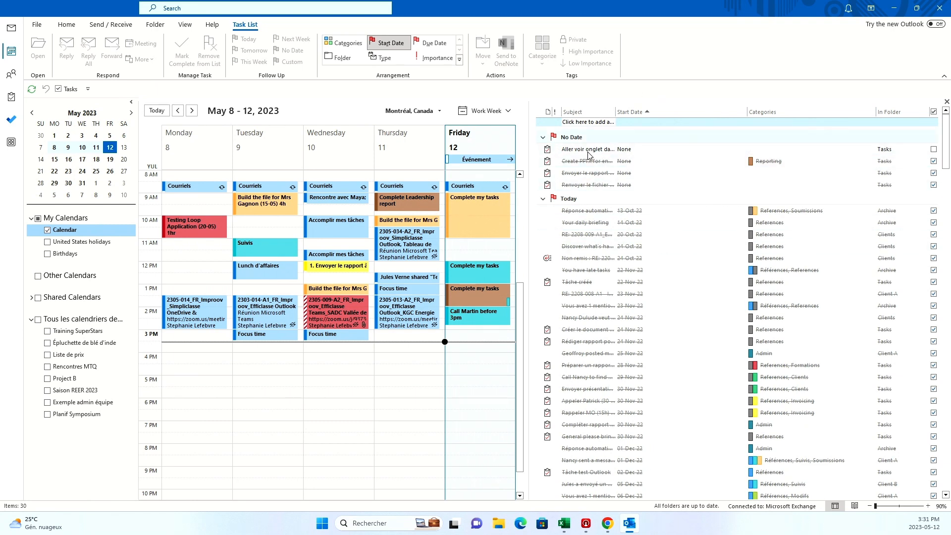
Widen the Subject column in the task list so more of each task's title fits
{"action": "left_click_drag", "start_coordinate": [616, 112], "coordinate": [658, 114]}
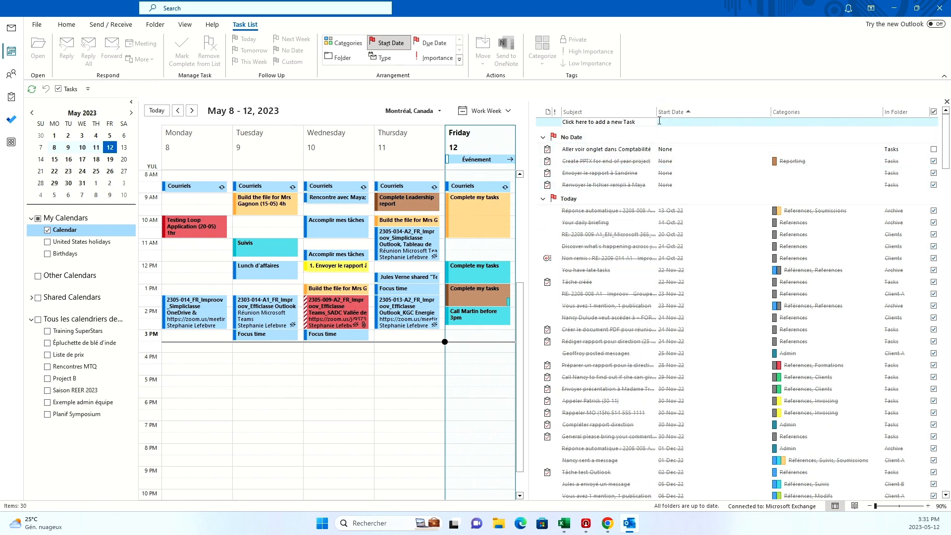
Adjust the Subject, Start Date, Categories and In Folder column widths in the task list, giving Subject the most room
{"action": "left_click_drag", "start_coordinate": [774, 112], "coordinate": [734, 111]}
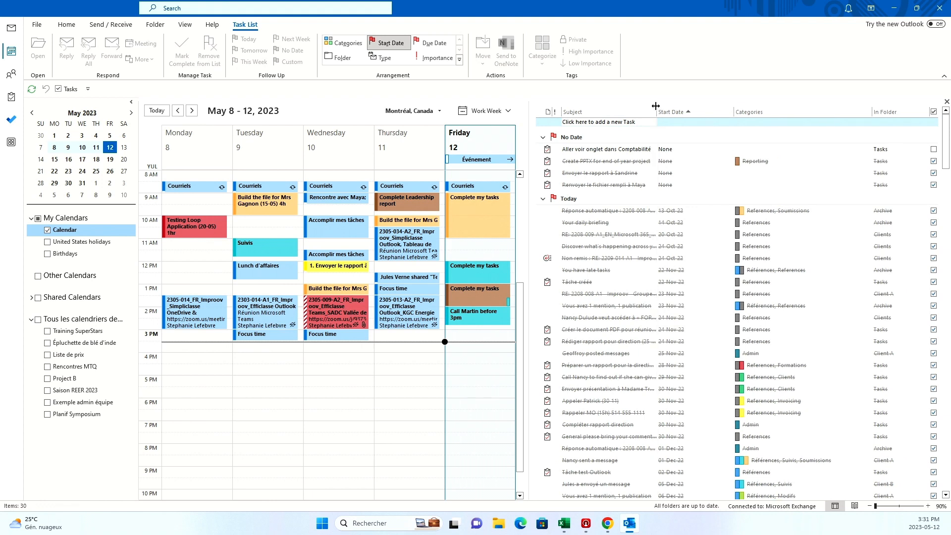
{"action": "left_click_drag", "start_coordinate": [662, 108], "coordinate": [693, 110]}
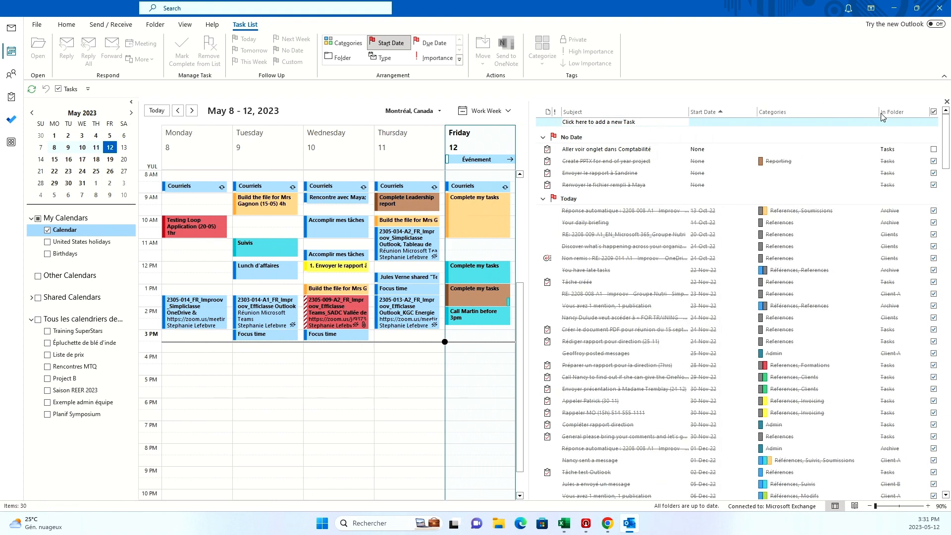
{"action": "left_click_drag", "start_coordinate": [878, 113], "coordinate": [892, 113]}
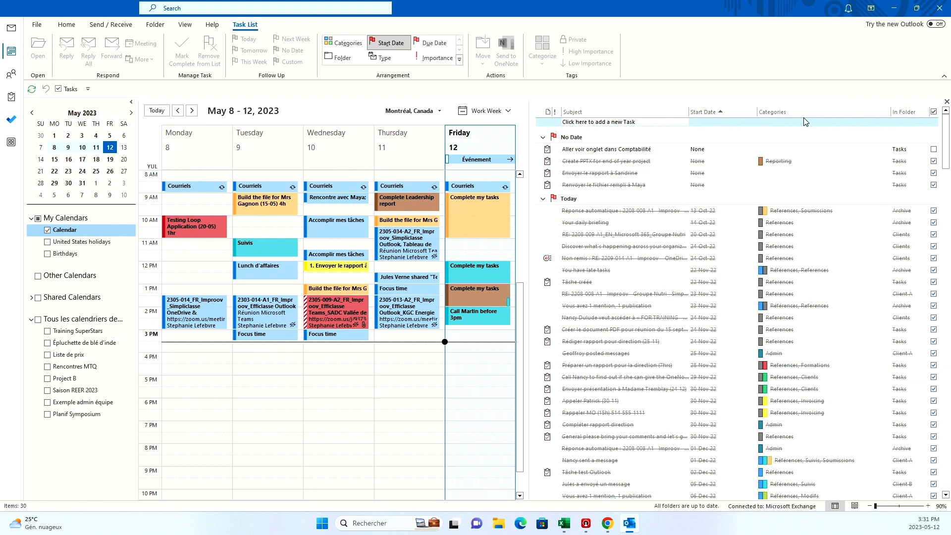
{"action": "left_click_drag", "start_coordinate": [757, 110], "coordinate": [828, 109]}
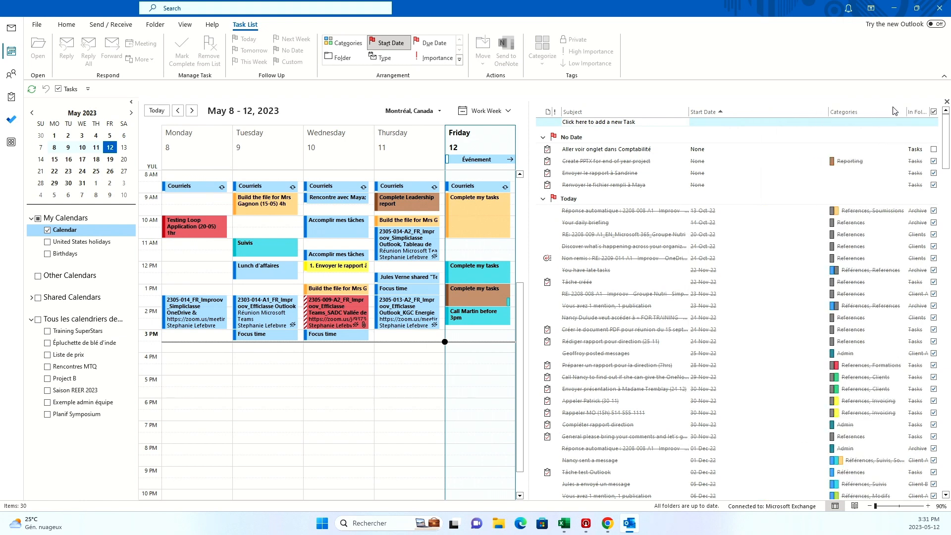
{"action": "left_click_drag", "start_coordinate": [905, 112], "coordinate": [895, 112]}
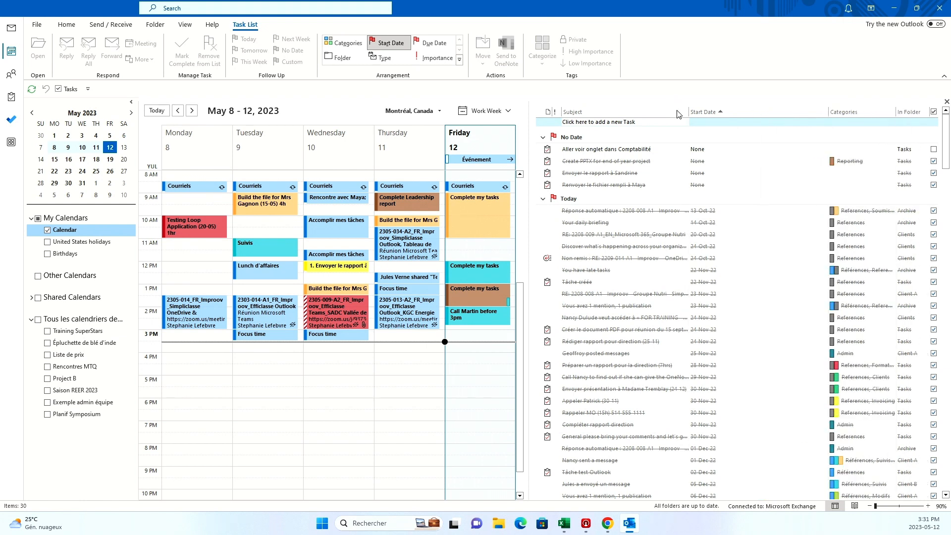
{"action": "left_click_drag", "start_coordinate": [692, 115], "coordinate": [762, 113]}
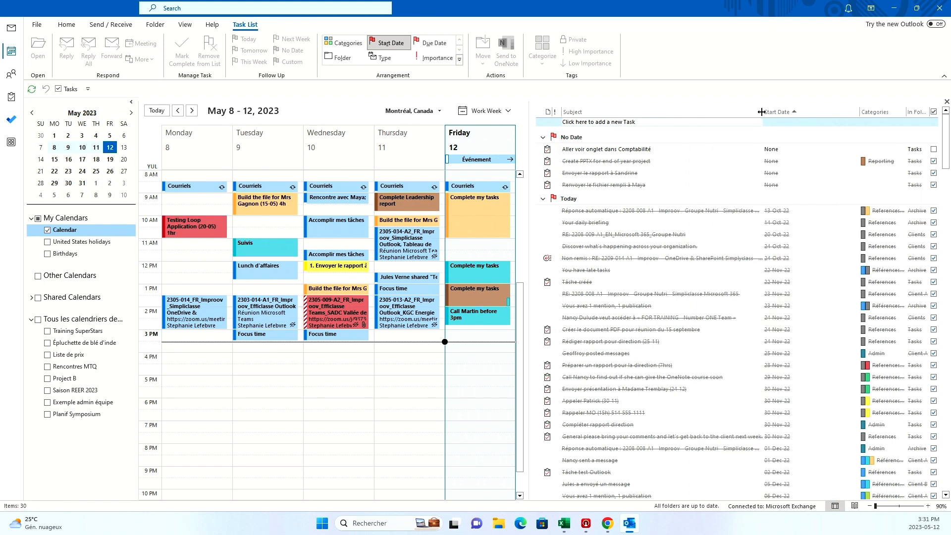
{"action": "left_click_drag", "start_coordinate": [859, 113], "coordinate": [833, 113]}
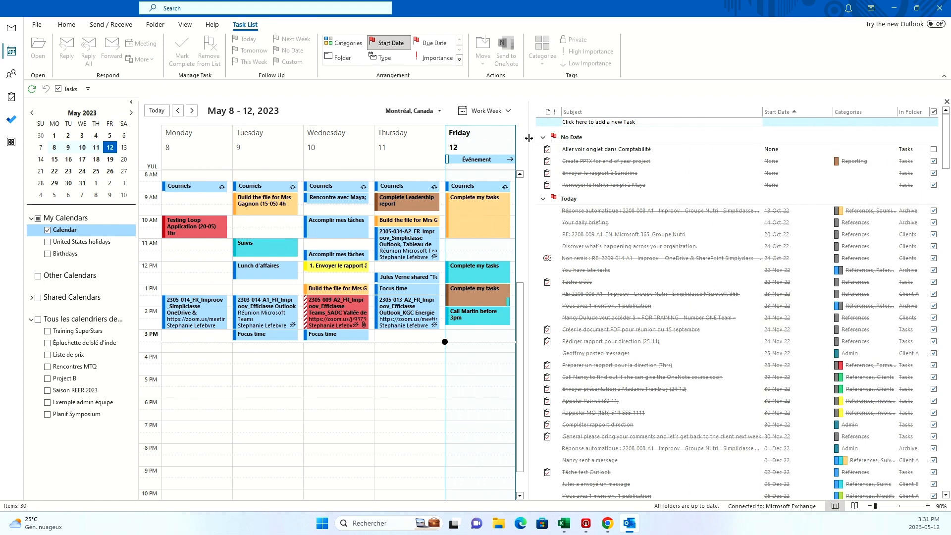
Narrow the task list pane to give the calendar more room, and widen its Subject column again
{"action": "left_click_drag", "start_coordinate": [529, 138], "coordinate": [584, 148]}
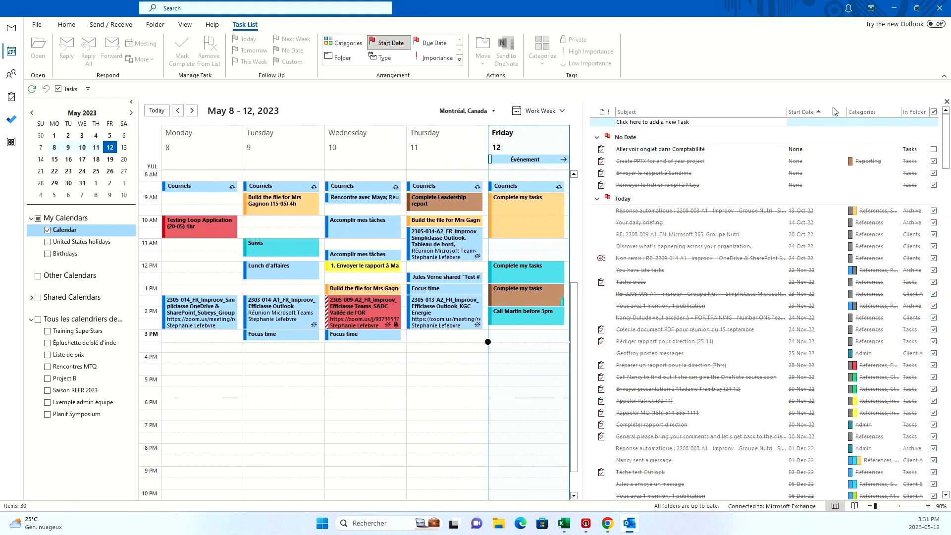
{"action": "left_click_drag", "start_coordinate": [787, 112], "coordinate": [849, 110]}
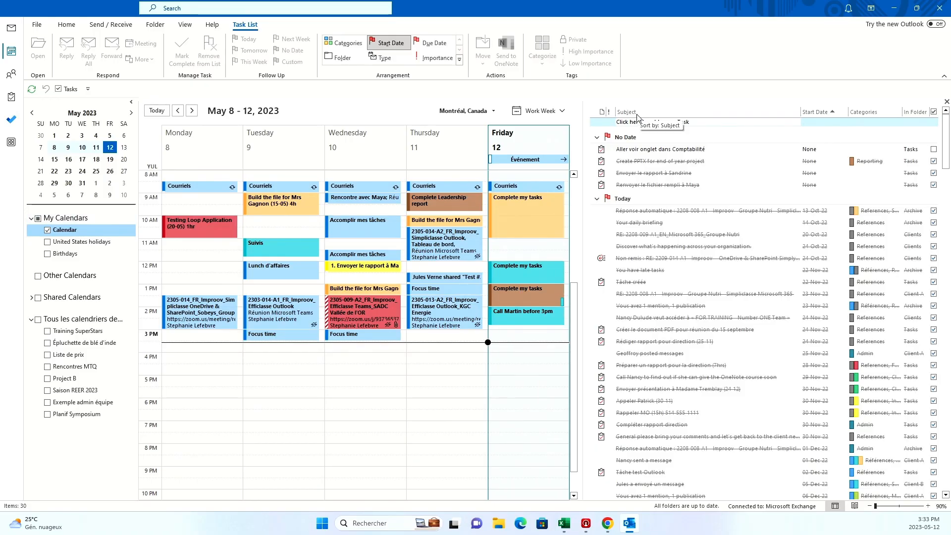
Review the task list's advanced view settings and close them without changing anything
{"action": "right_click", "coordinate": [637, 117]}
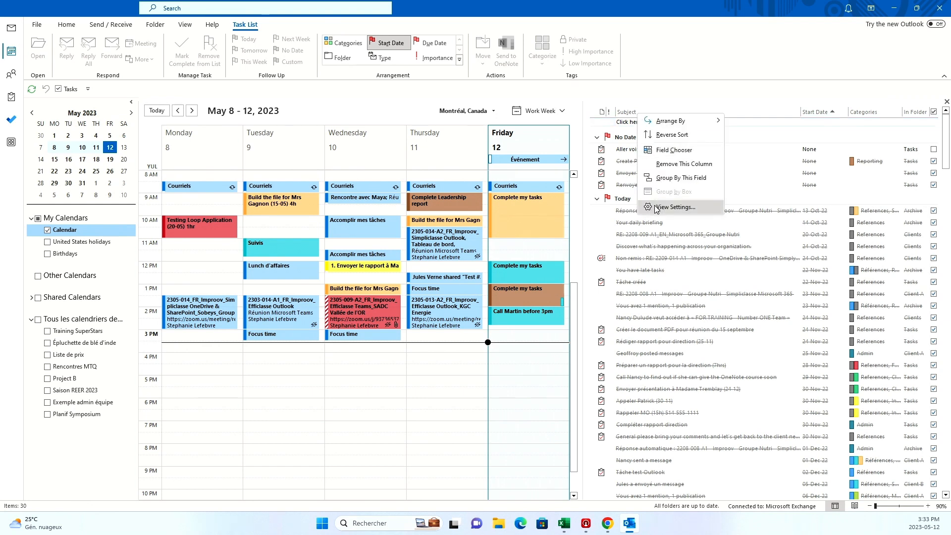
{"action": "left_click", "coordinate": [656, 208]}
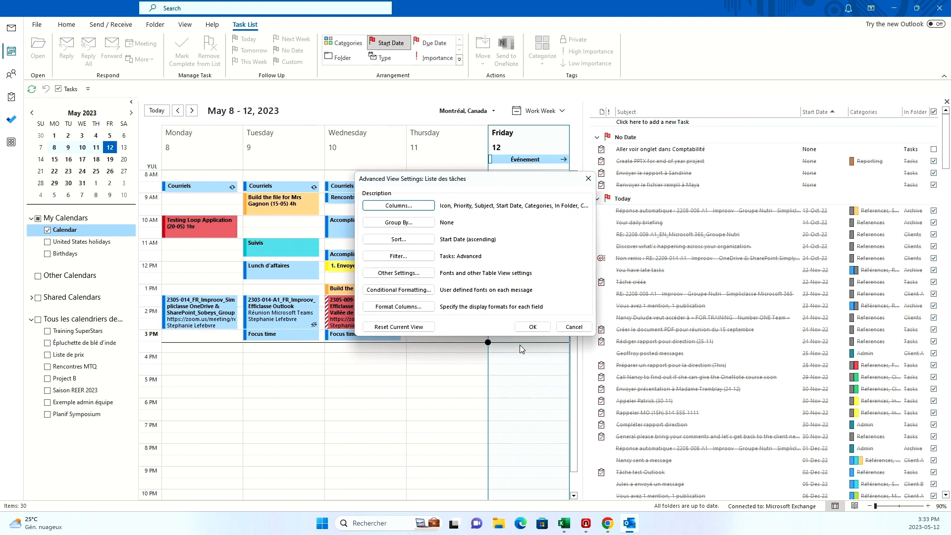
{"action": "left_click", "coordinate": [557, 330]}
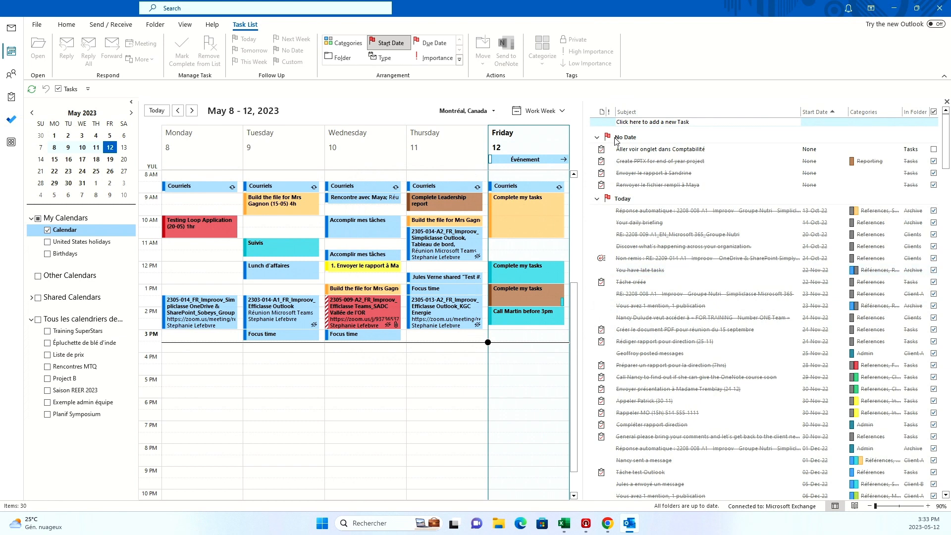
Enter a new task named "Do my taxes" in the new-task row of the task list
{"action": "left_click", "coordinate": [720, 119]}
{"action": "type", "text": "D"}
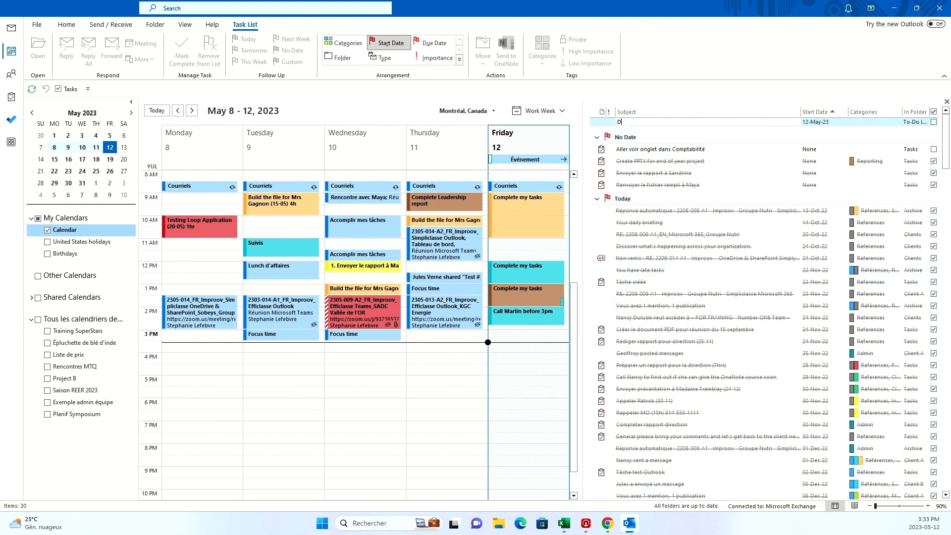
{"action": "type", "text": "o my taxes"}
{"action": "key", "text": "Return"}
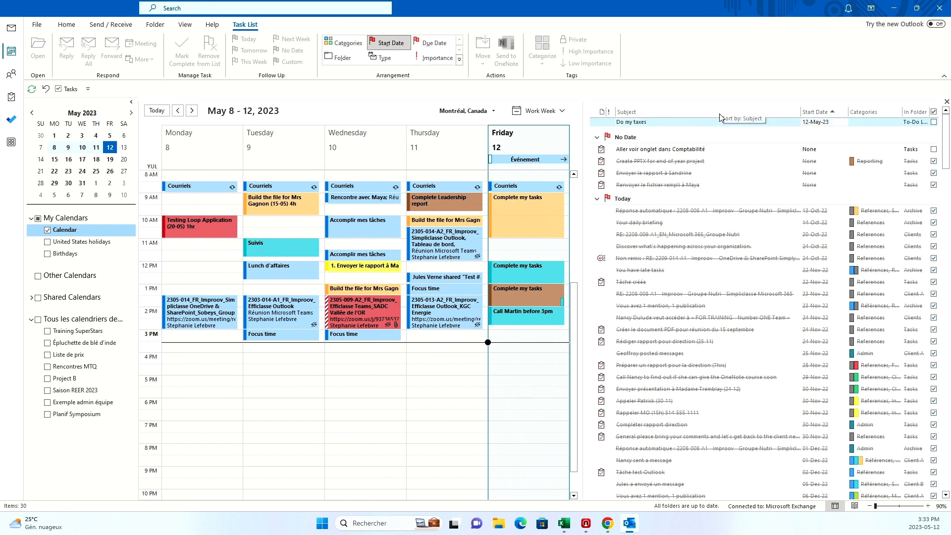
Set the start date of the "Do my taxes" task to July 10, 2023 and save the task
{"action": "left_click", "coordinate": [836, 123]}
{"action": "left_click", "coordinate": [853, 123]}
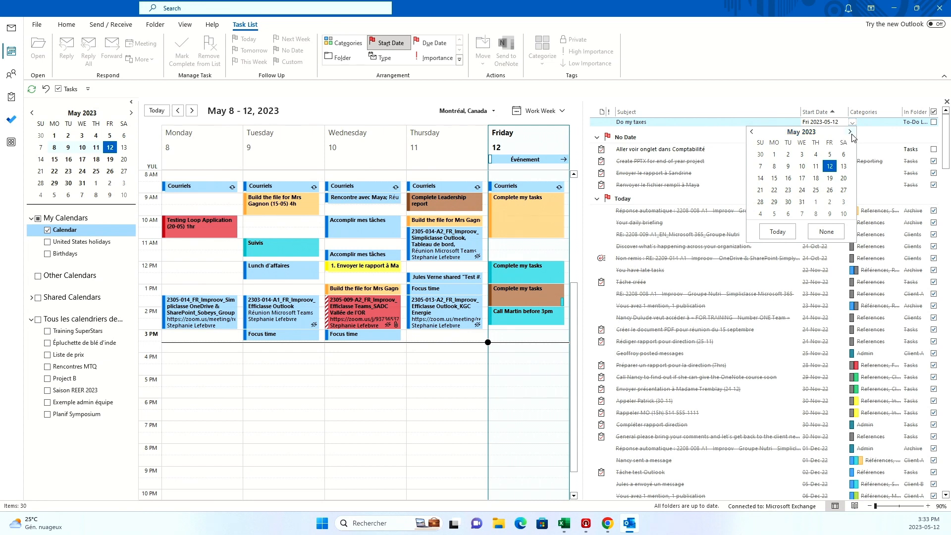
{"action": "left_click", "coordinate": [851, 133]}
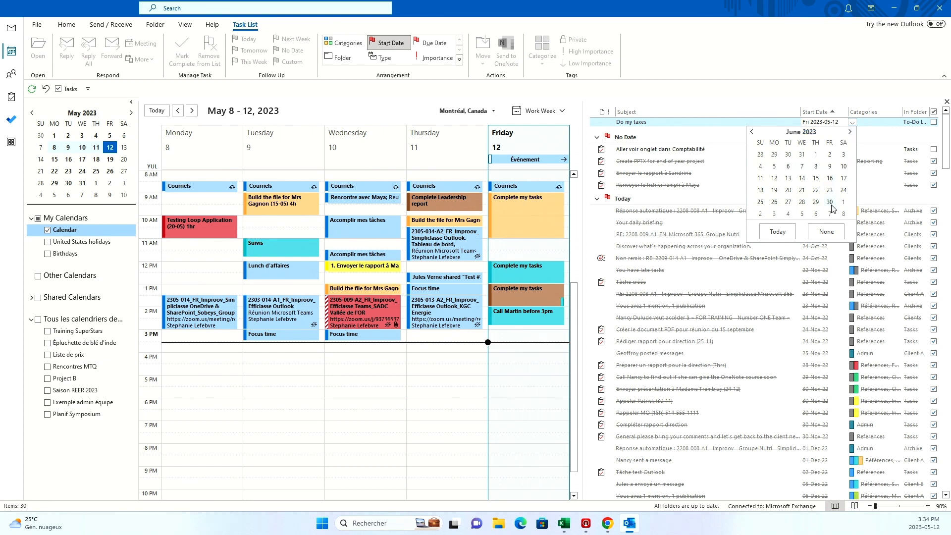
{"action": "left_click", "coordinate": [851, 133]}
{"action": "left_click", "coordinate": [774, 179]}
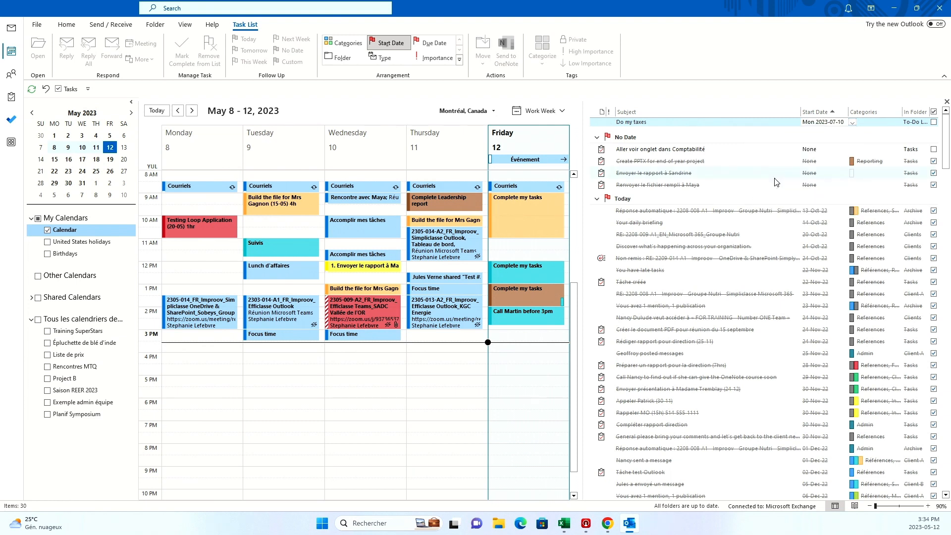
{"action": "left_click", "coordinate": [778, 150]}
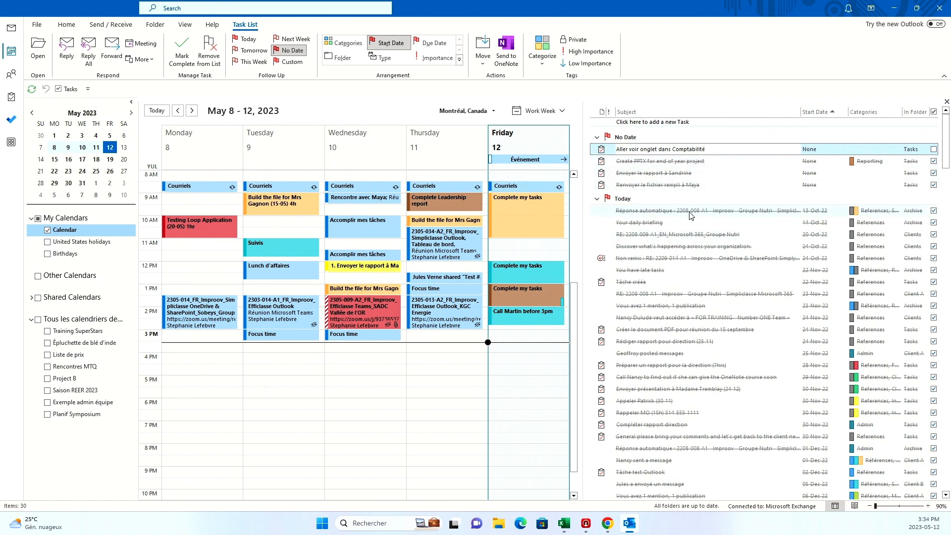
Check where the "Do my taxes" task is listed among the date groups, and return to the start of the list
{"action": "scroll", "coordinate": [688, 214], "scroll_direction": "down", "scroll_amount": 4}
{"action": "scroll", "coordinate": [632, 224], "scroll_direction": "down", "scroll_amount": 15}
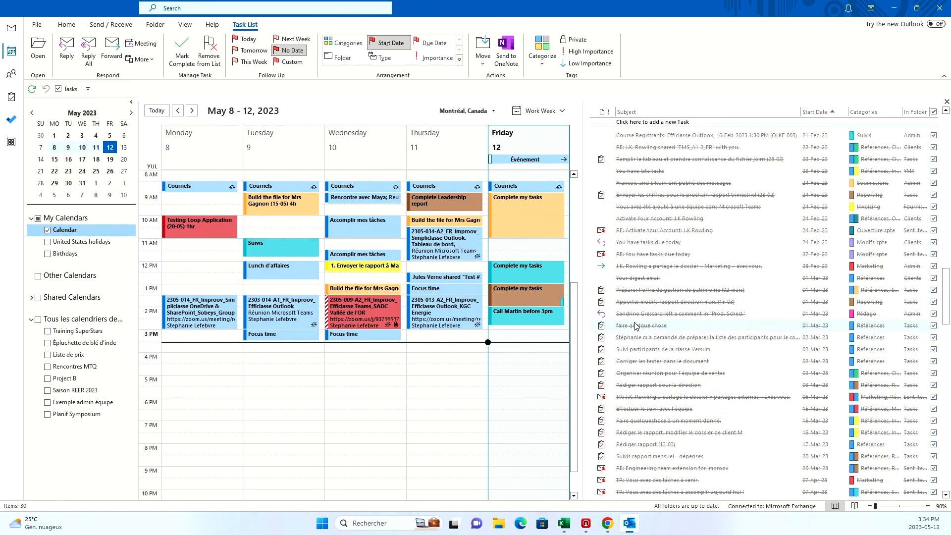
{"action": "scroll", "coordinate": [634, 328], "scroll_direction": "down", "scroll_amount": 2}
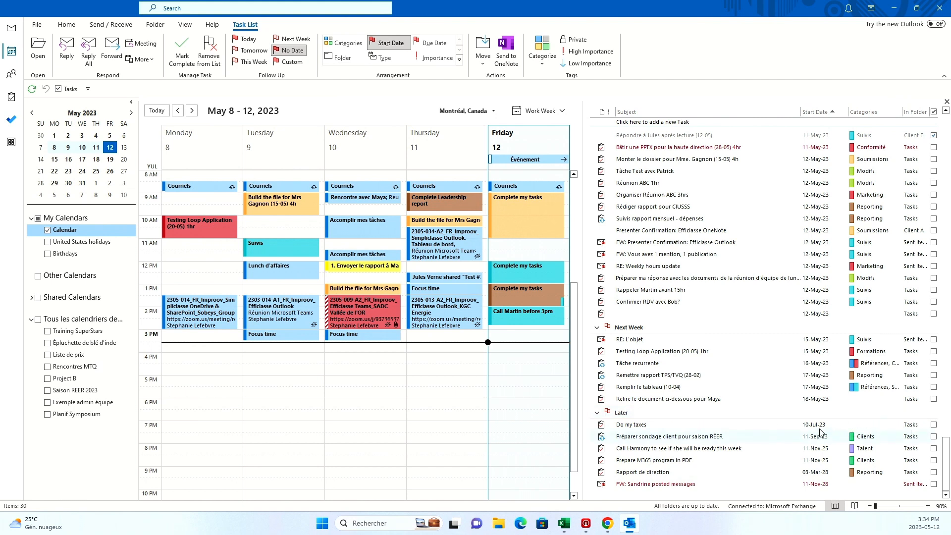
{"action": "scroll", "coordinate": [781, 429], "scroll_direction": "up", "scroll_amount": 15}
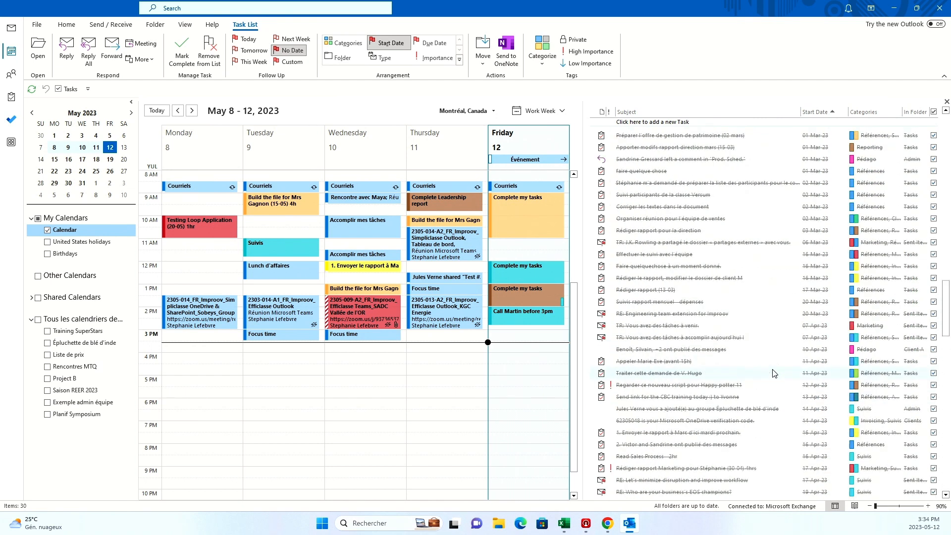
{"action": "scroll", "coordinate": [774, 372], "scroll_direction": "up", "scroll_amount": 9}
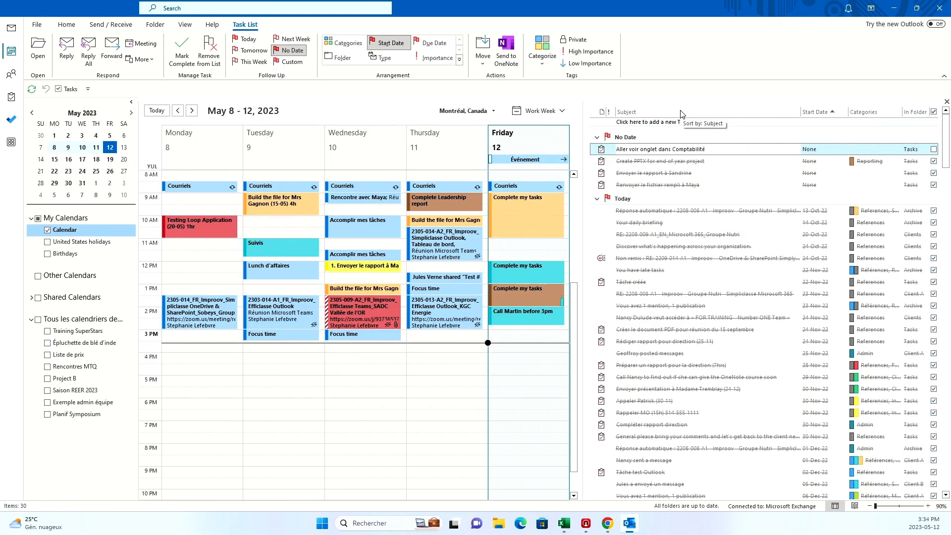
Open the advanced filter criteria in the task list's view settings
{"action": "right_click", "coordinate": [681, 114]}
{"action": "left_click", "coordinate": [691, 209]}
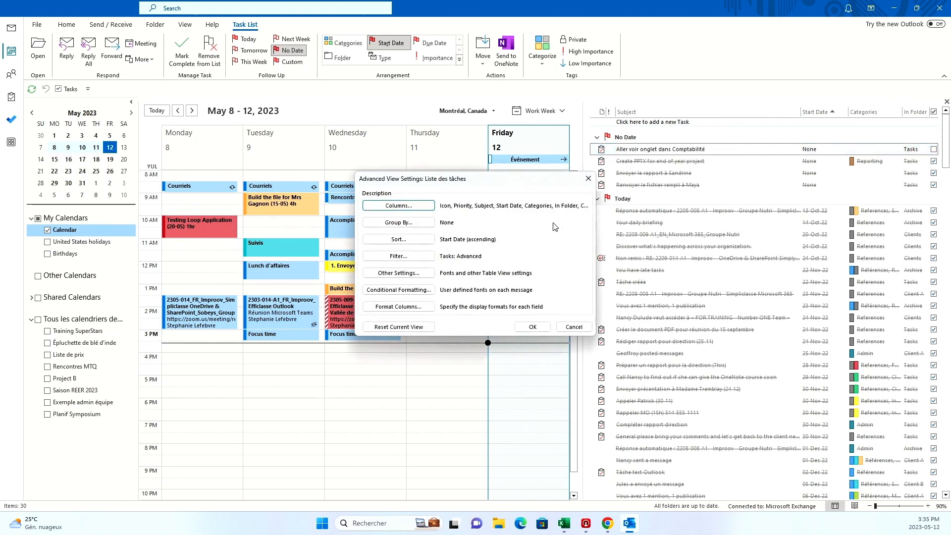
{"action": "left_click", "coordinate": [391, 256]}
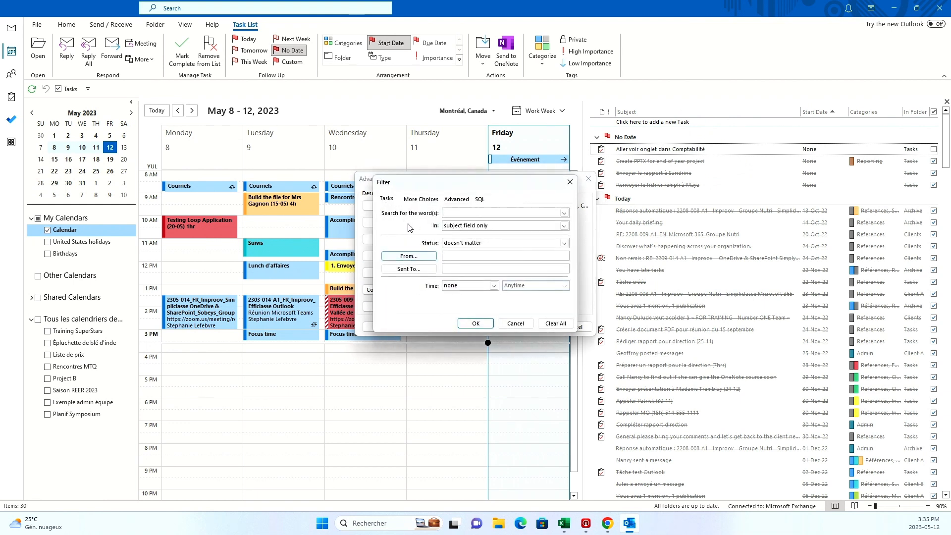
{"action": "left_click", "coordinate": [453, 200]}
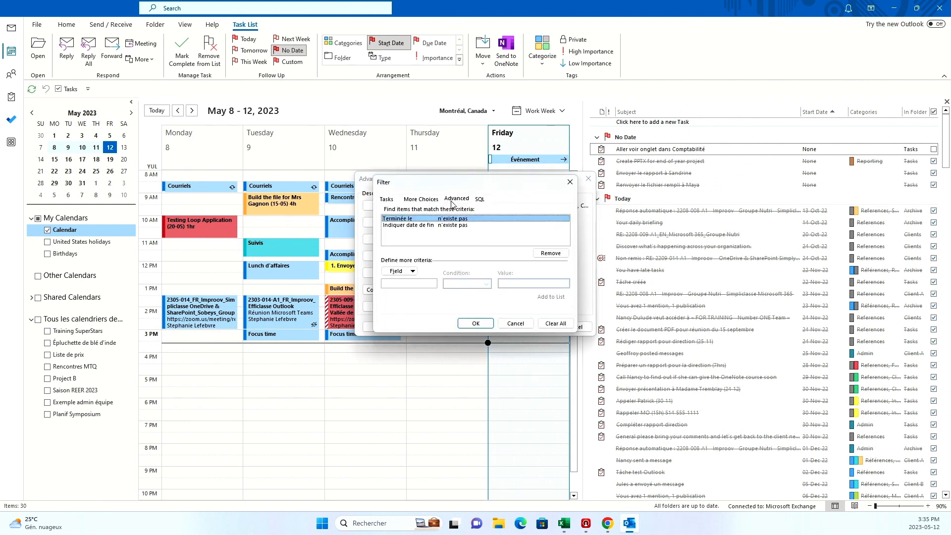
{"action": "left_click", "coordinate": [455, 237]}
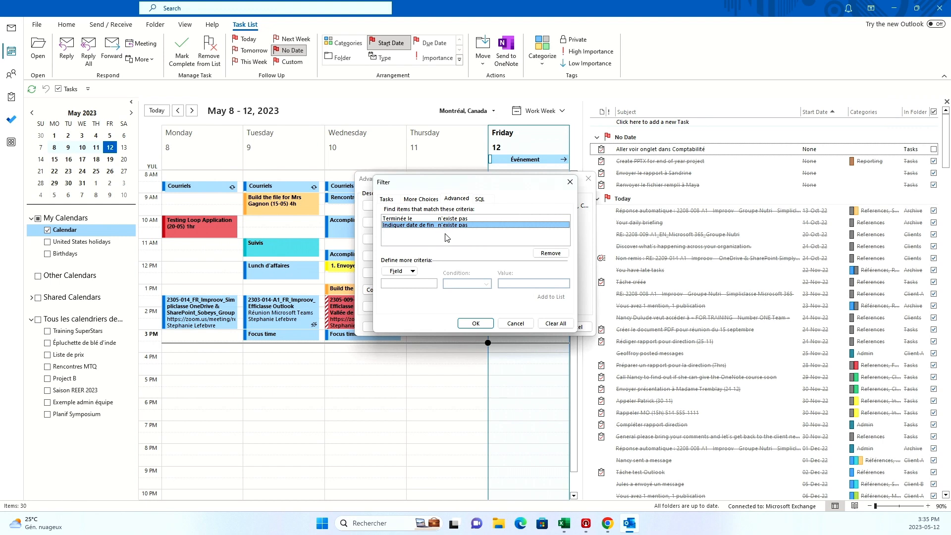
Add a filter criterion with the Start Date field and the condition This Week to the criteria list
{"action": "left_click", "coordinate": [403, 272]}
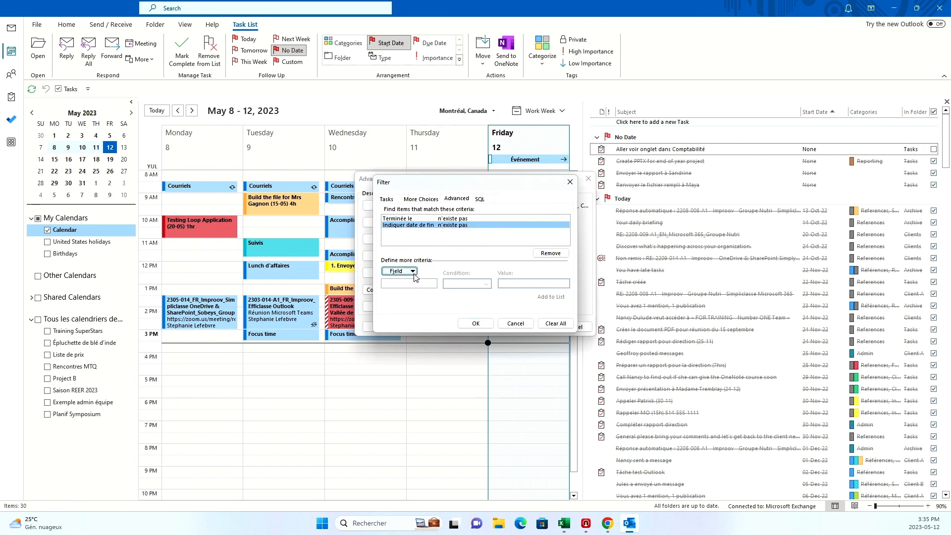
{"action": "left_click", "coordinate": [414, 272]}
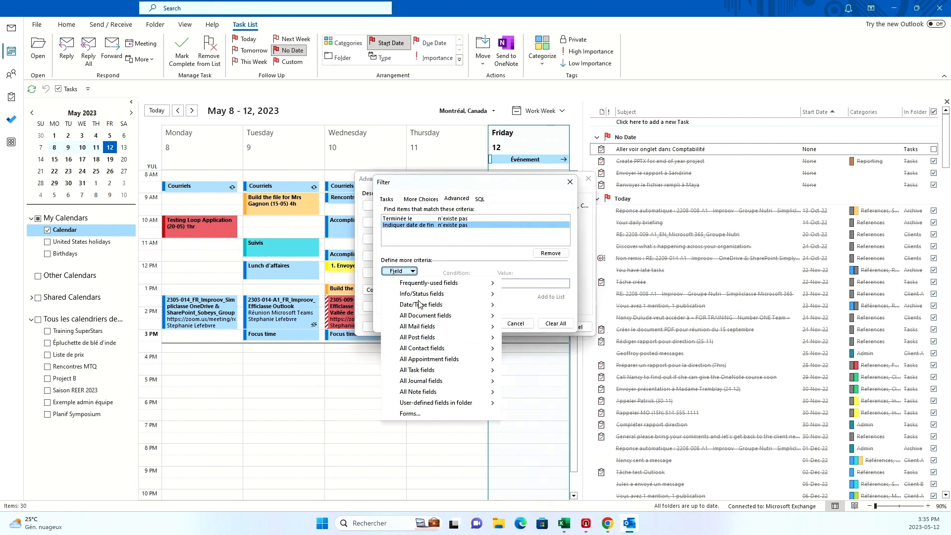
{"action": "mouse_move", "coordinate": [421, 304]}
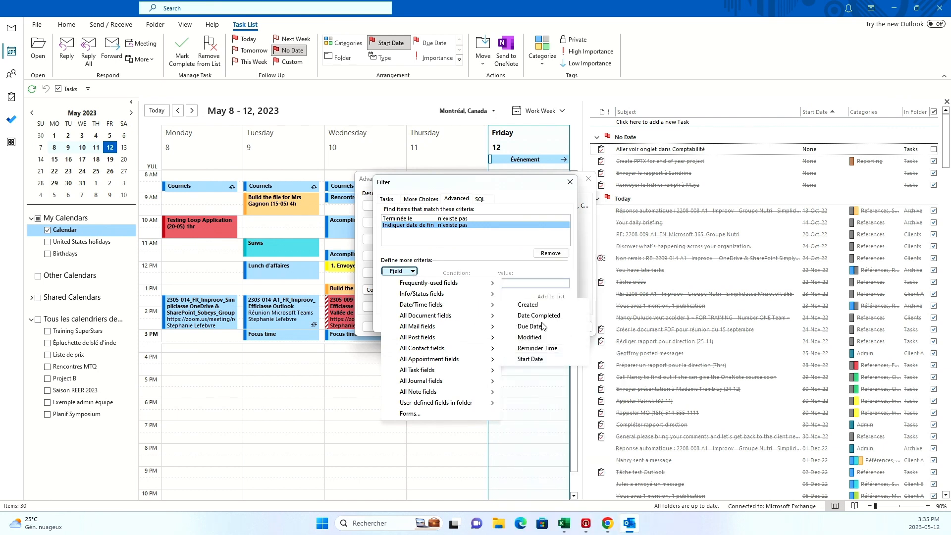
{"action": "left_click", "coordinate": [538, 359]}
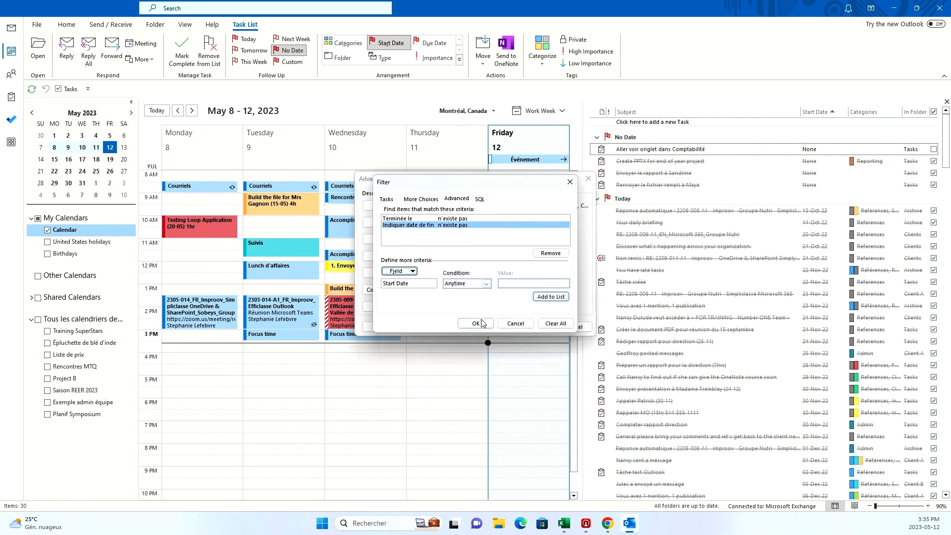
{"action": "left_click", "coordinate": [486, 284]}
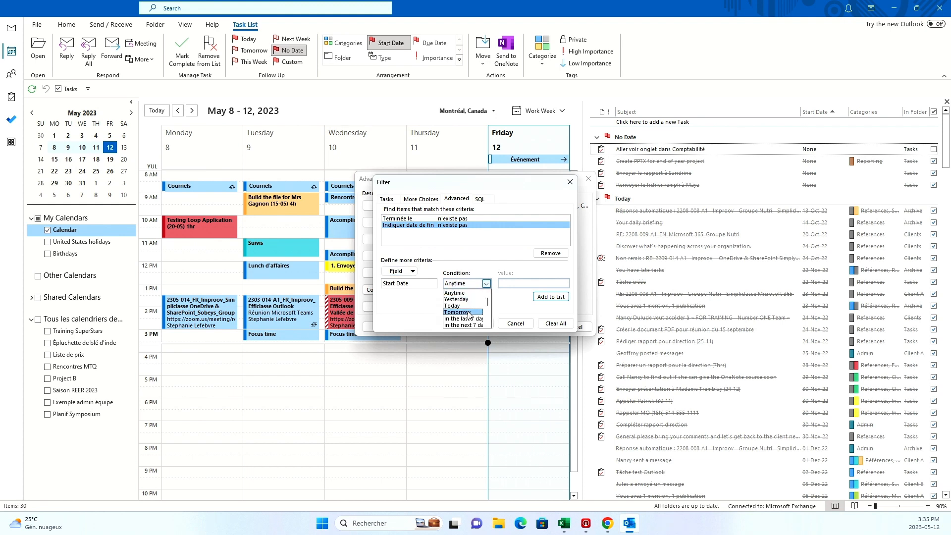
{"action": "scroll", "coordinate": [469, 314], "scroll_direction": "down", "scroll_amount": 1}
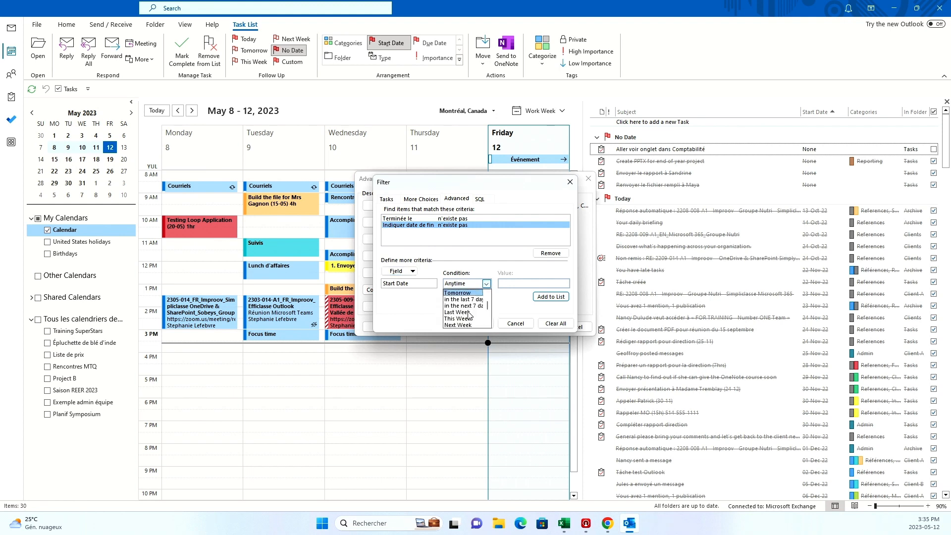
{"action": "left_click", "coordinate": [463, 319]}
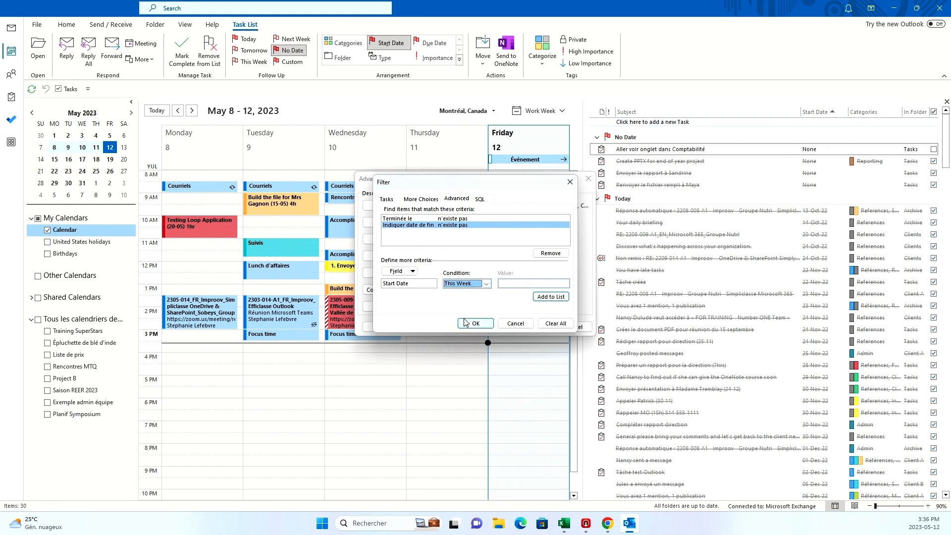
{"action": "left_click", "coordinate": [550, 297]}
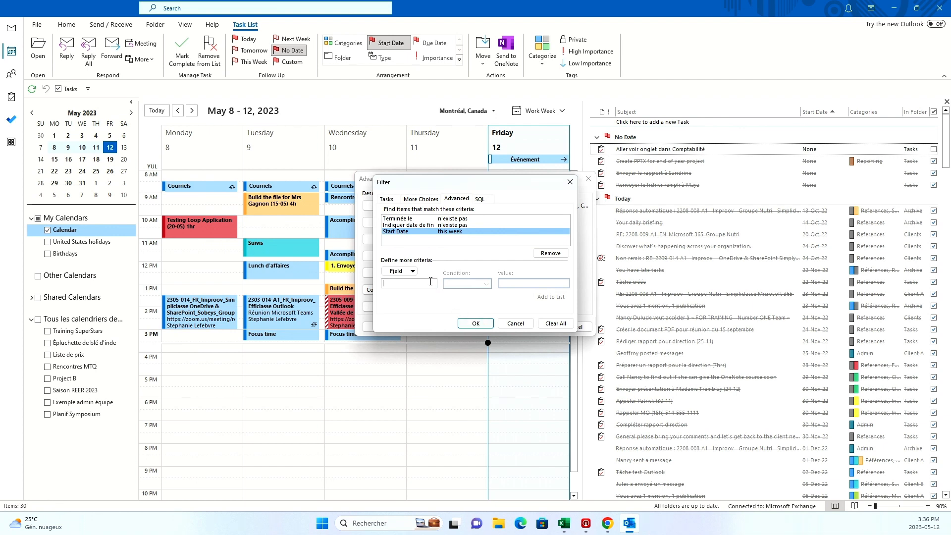
Add a filter criterion with the Start Date field and the condition does not exist, and apply the filter to the task list
{"action": "left_click", "coordinate": [412, 271]}
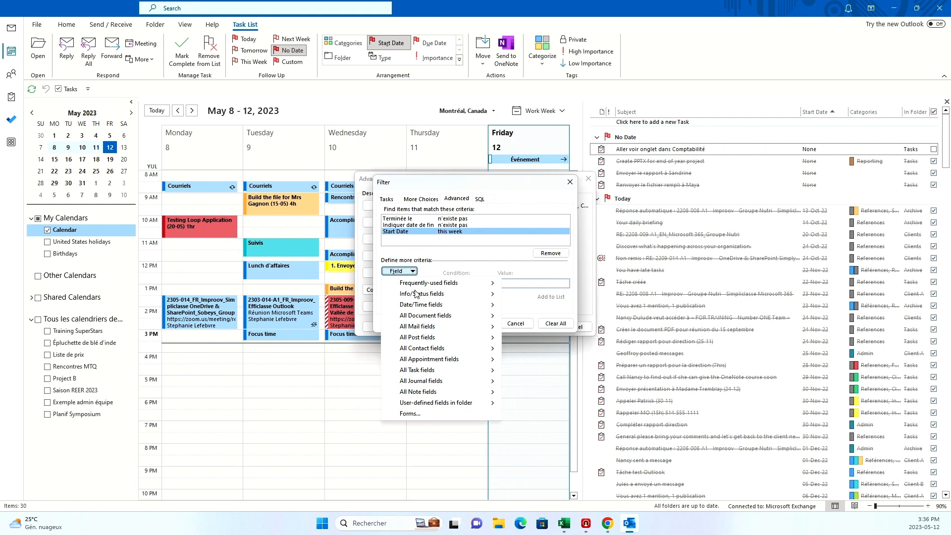
{"action": "mouse_move", "coordinate": [424, 307]}
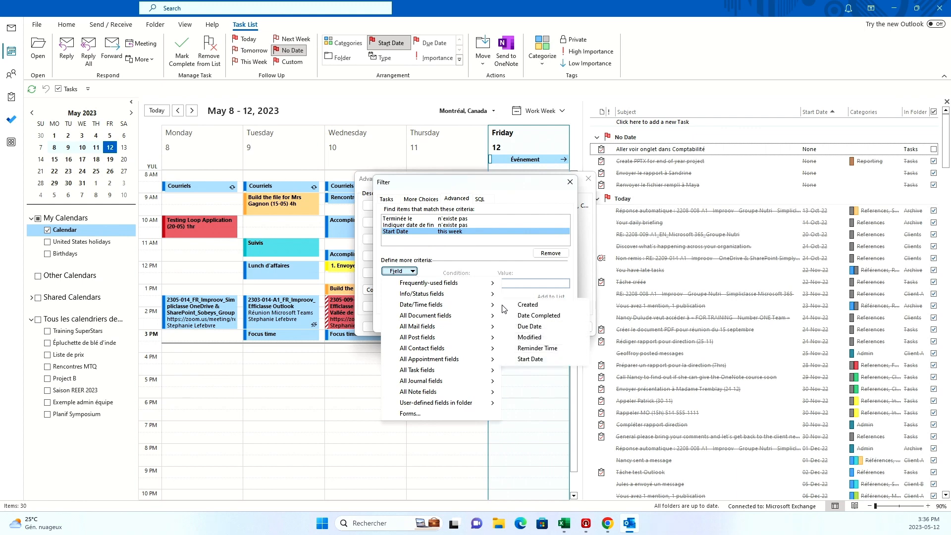
{"action": "left_click", "coordinate": [529, 359]}
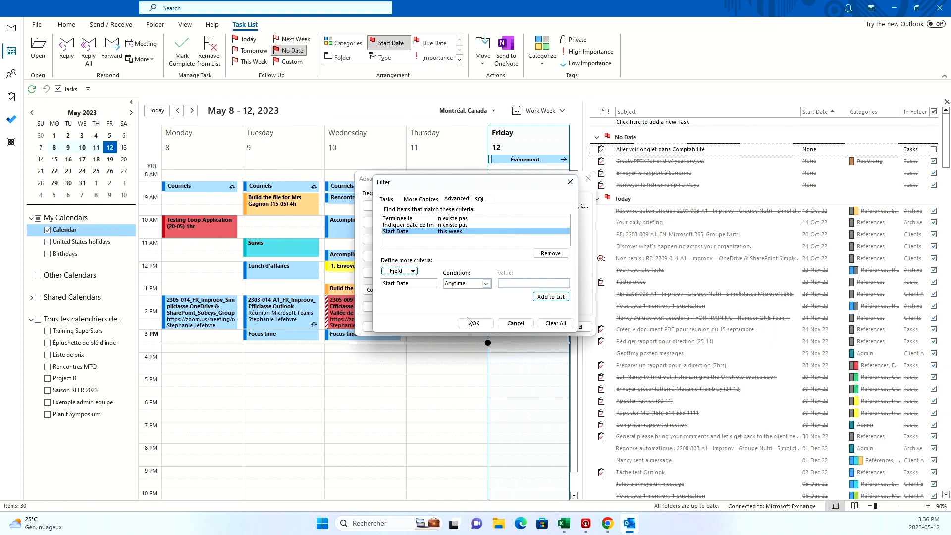
{"action": "left_click", "coordinate": [487, 284]}
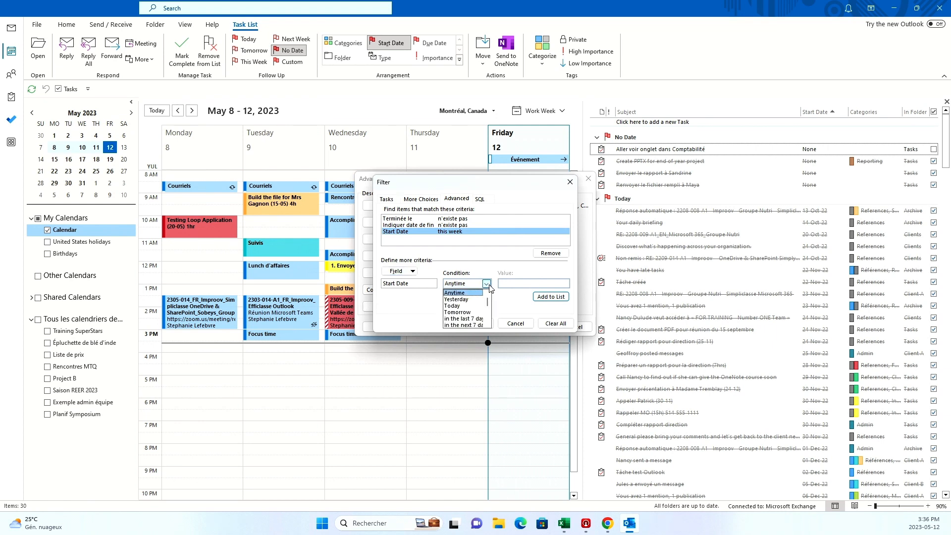
{"action": "scroll", "coordinate": [463, 310], "scroll_direction": "down", "scroll_amount": 4}
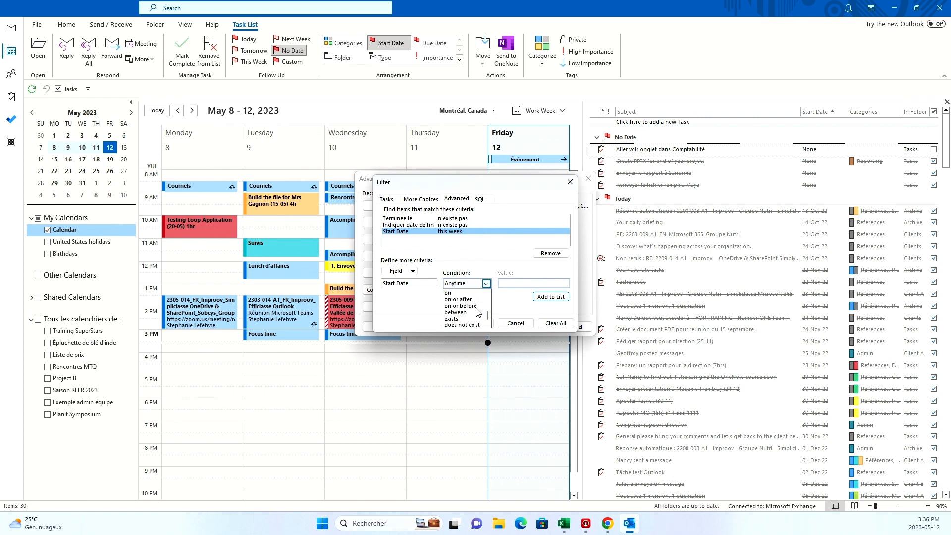
{"action": "left_click", "coordinate": [462, 326]}
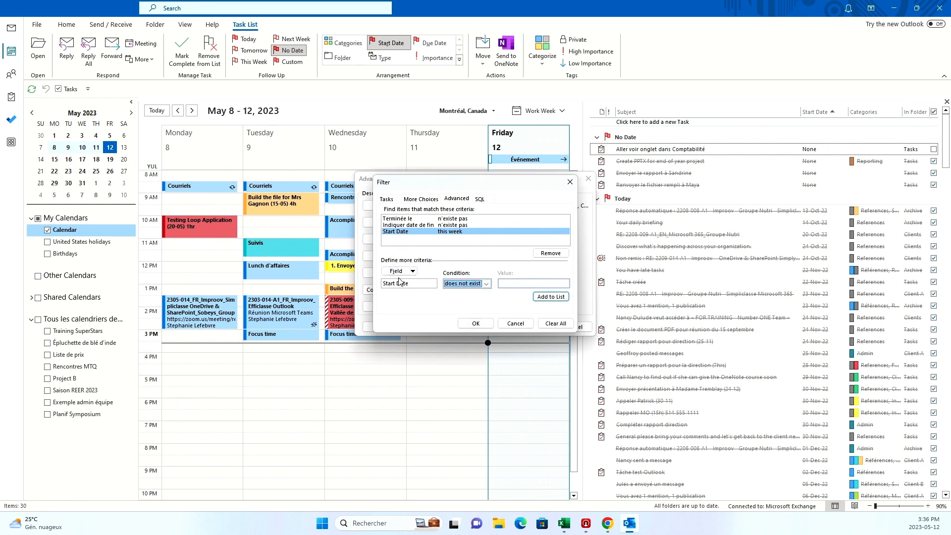
{"action": "left_click", "coordinate": [550, 298]}
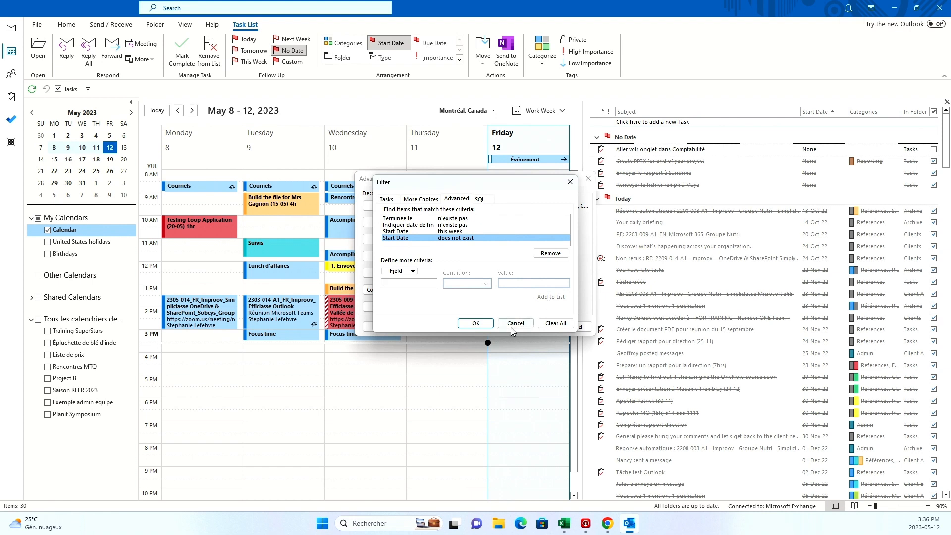
{"action": "left_click", "coordinate": [477, 324]}
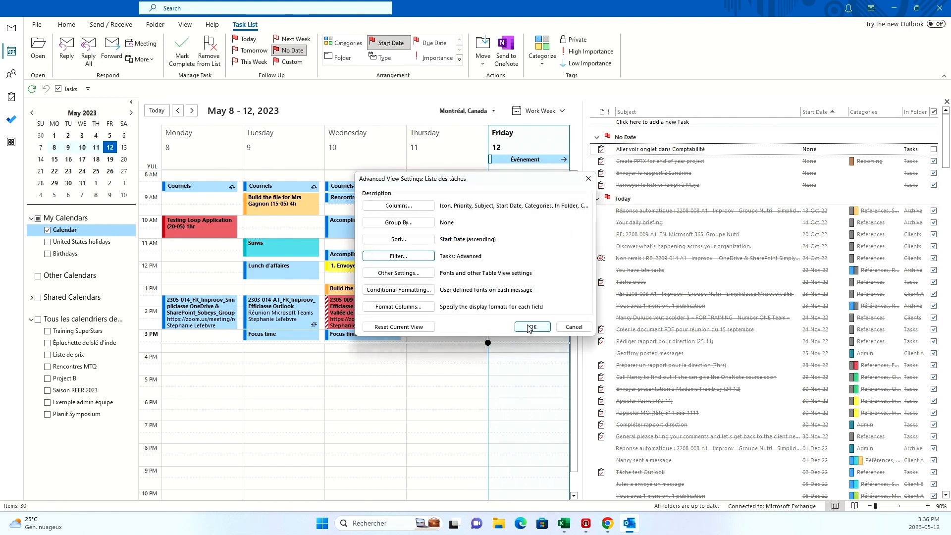
{"action": "left_click", "coordinate": [530, 327]}
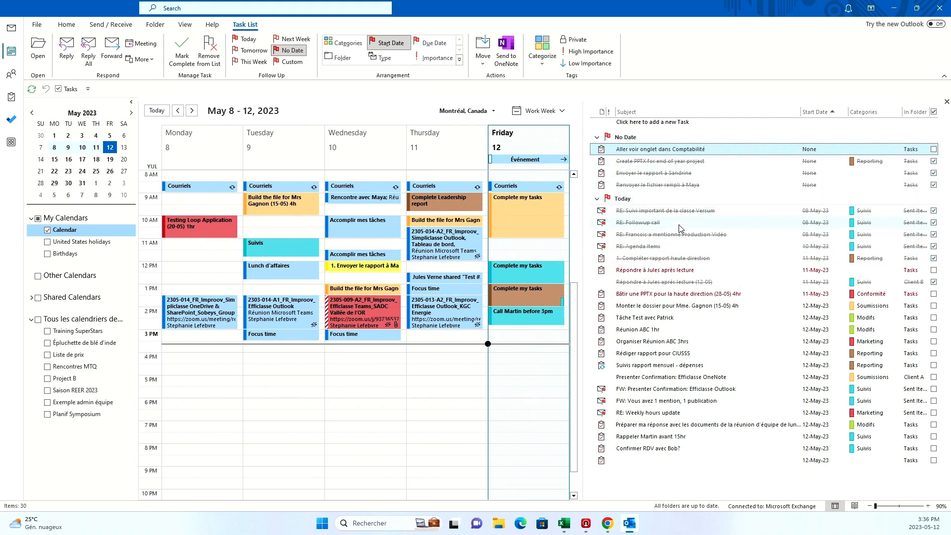
Add another Start Date criterion to the task list's advanced filter, with the condition on or before and the value today
{"action": "right_click", "coordinate": [677, 115]}
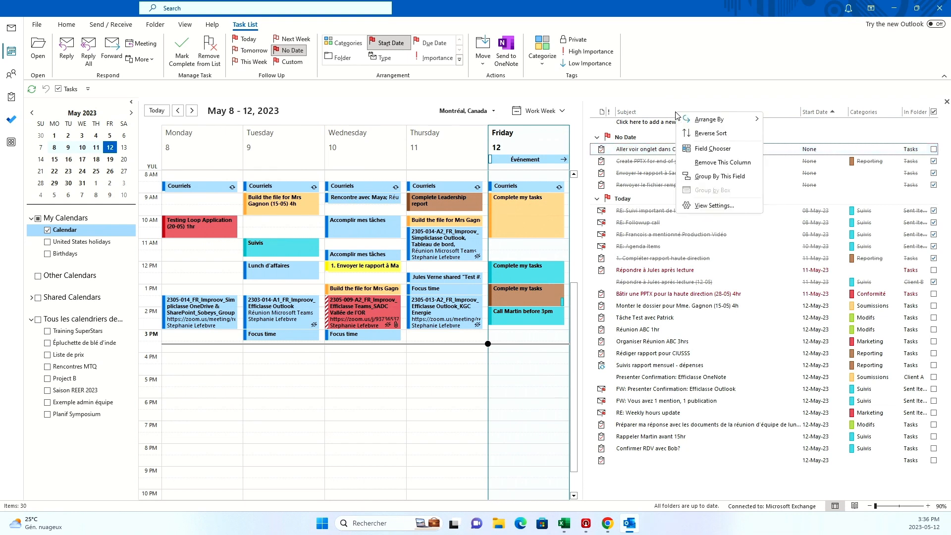
{"action": "left_click", "coordinate": [733, 205]}
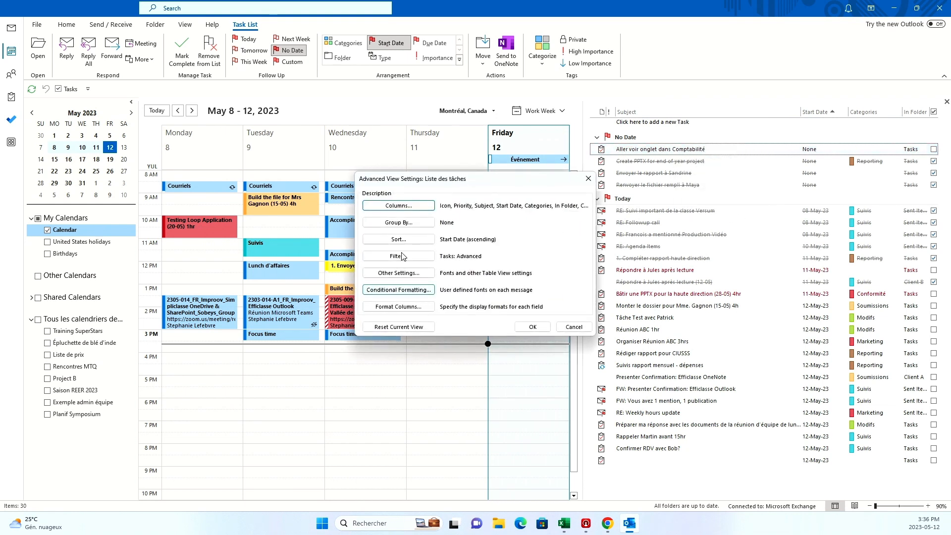
{"action": "left_click", "coordinate": [397, 256]}
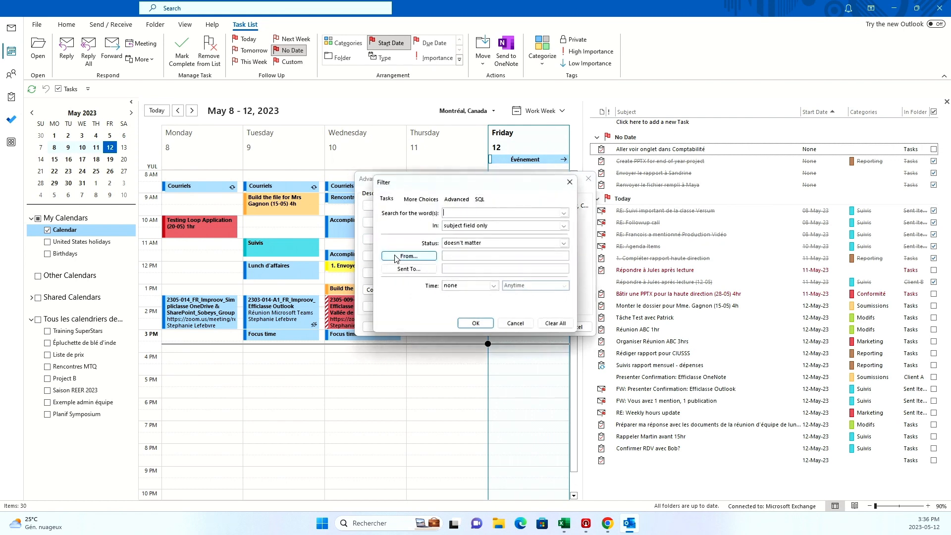
{"action": "left_click", "coordinate": [456, 199]}
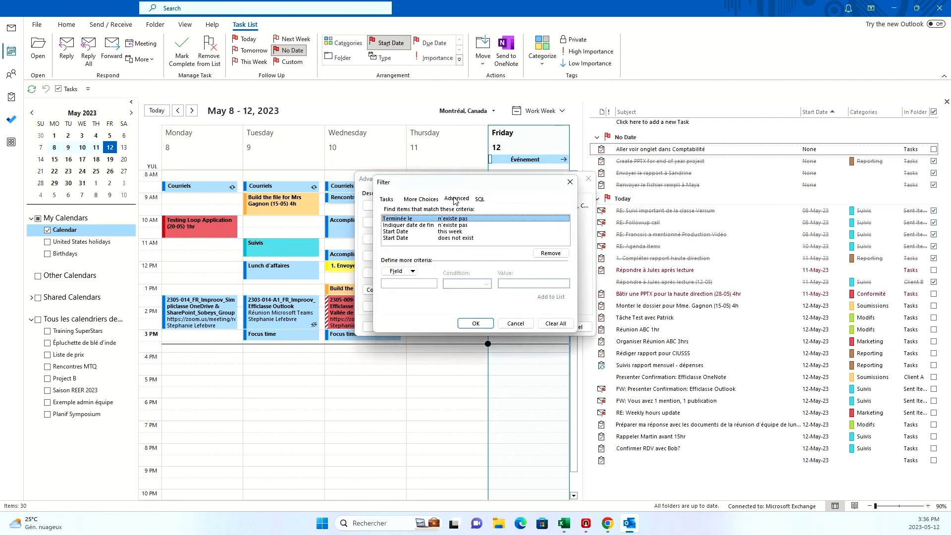
{"action": "left_click", "coordinate": [411, 271]}
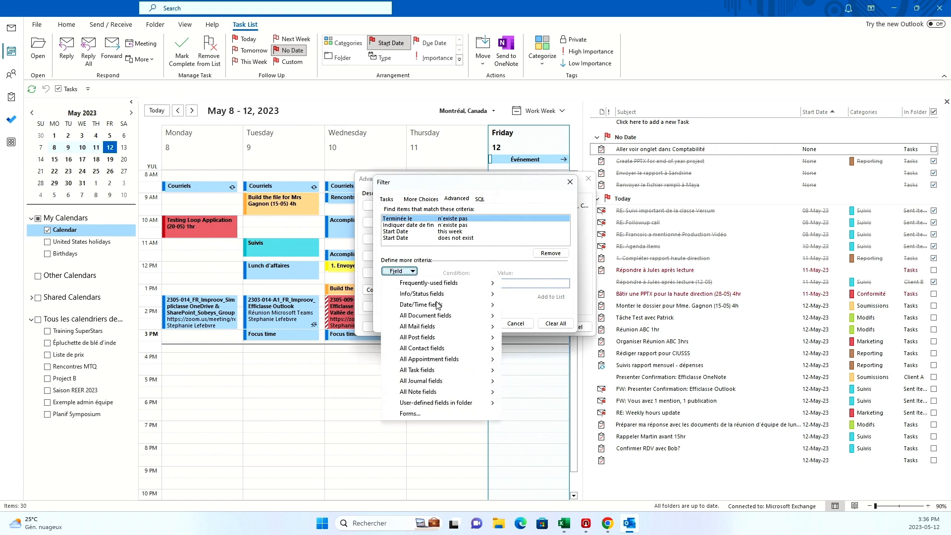
{"action": "mouse_move", "coordinate": [460, 304]}
{"action": "left_click", "coordinate": [530, 359]}
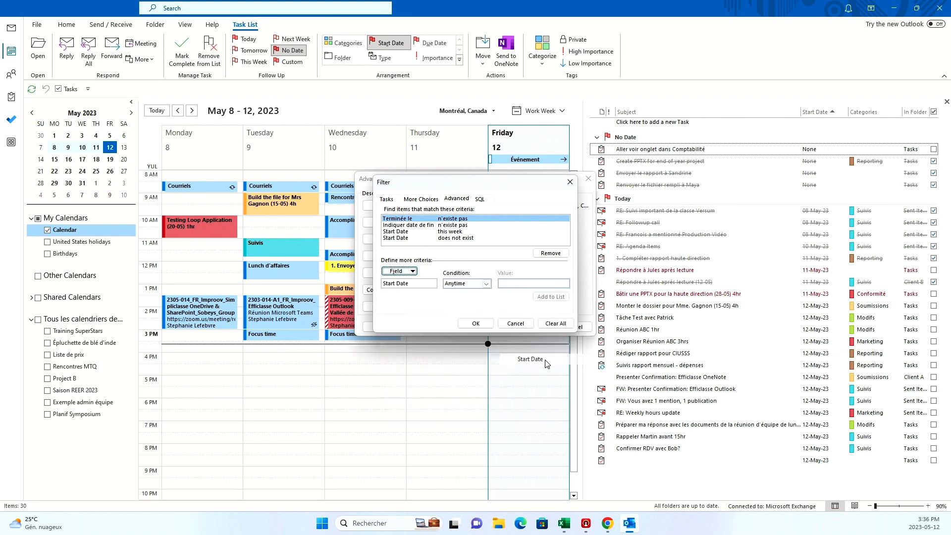
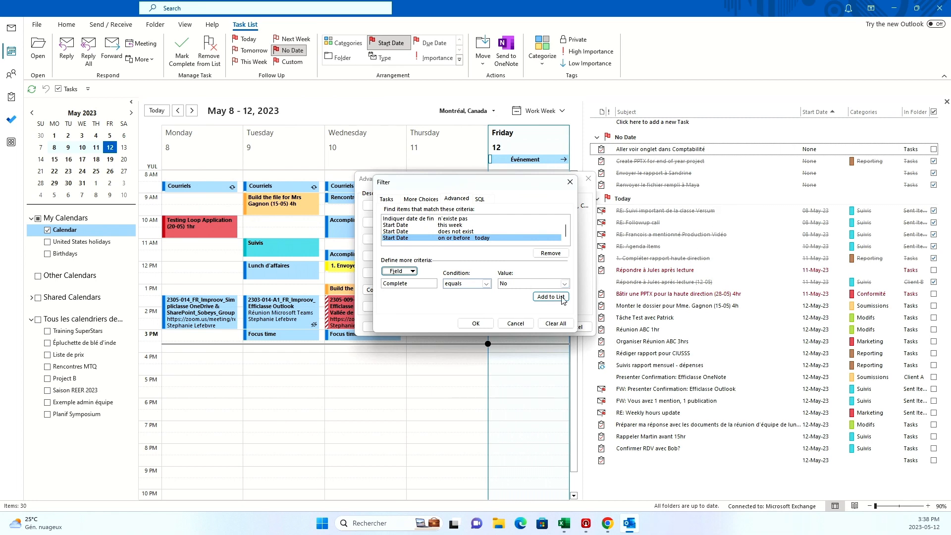
Add the criterion Complete equals No to the filter list and apply the filter to the task list
{"action": "left_click", "coordinate": [550, 297]}
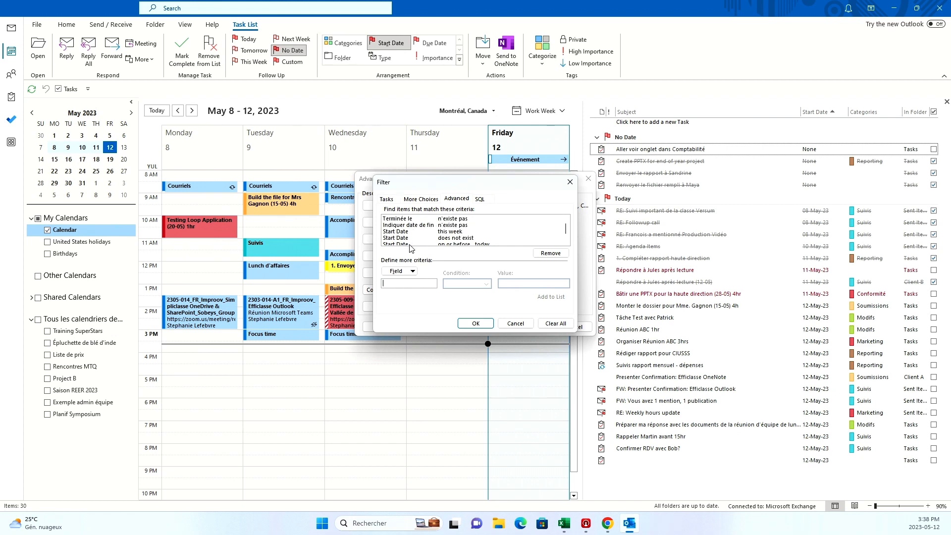
{"action": "left_click", "coordinate": [476, 324]}
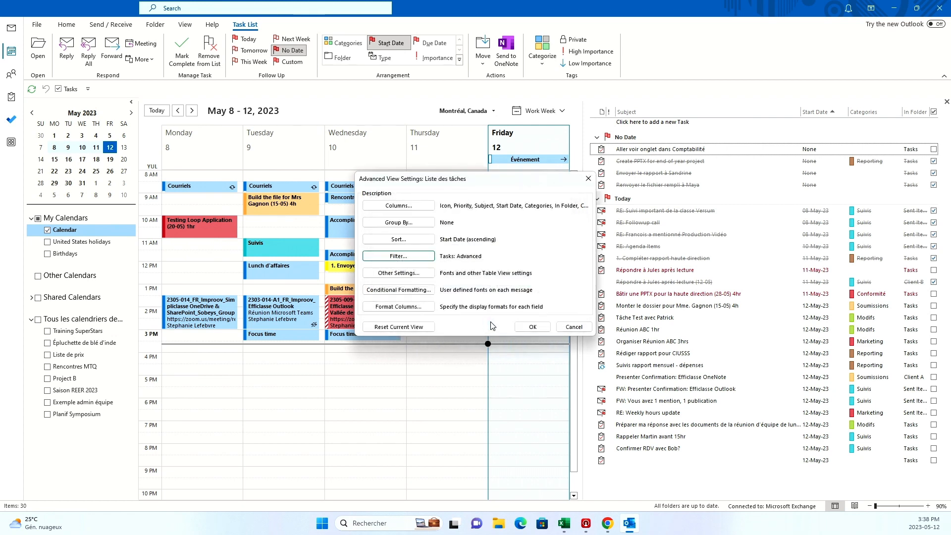
{"action": "left_click", "coordinate": [532, 327]}
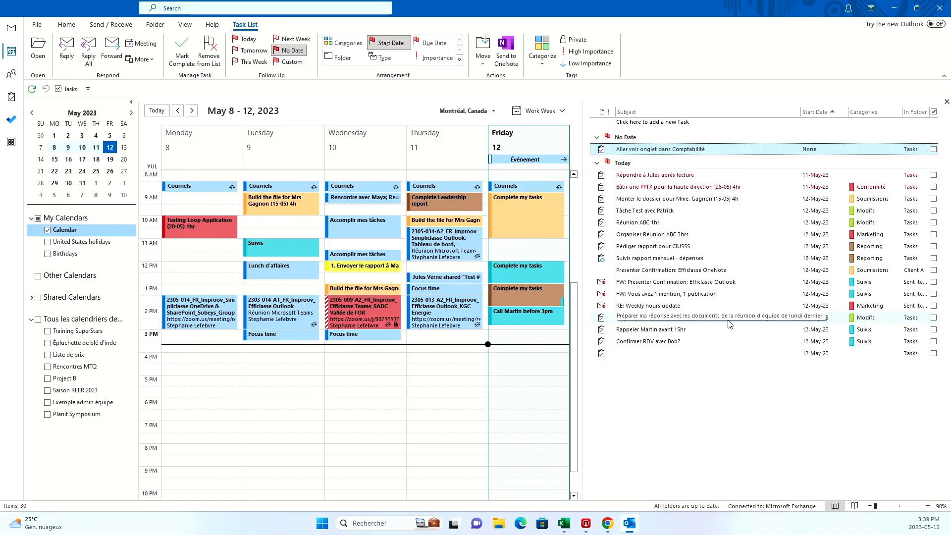
Add an advanced filter criterion with the Start Date field and the condition Next Week, and apply it to the task list
{"action": "right_click", "coordinate": [716, 115]}
{"action": "left_click", "coordinate": [732, 201]}
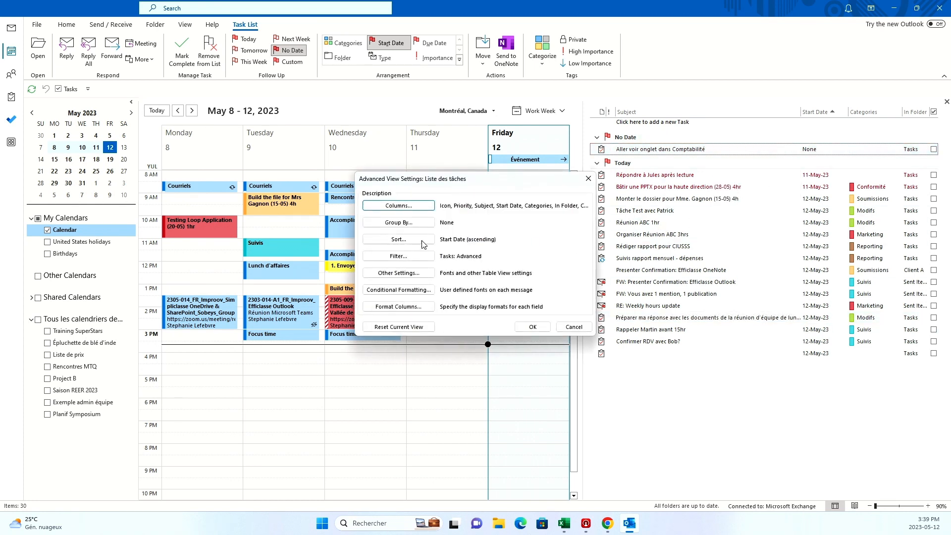
{"action": "left_click", "coordinate": [401, 253]}
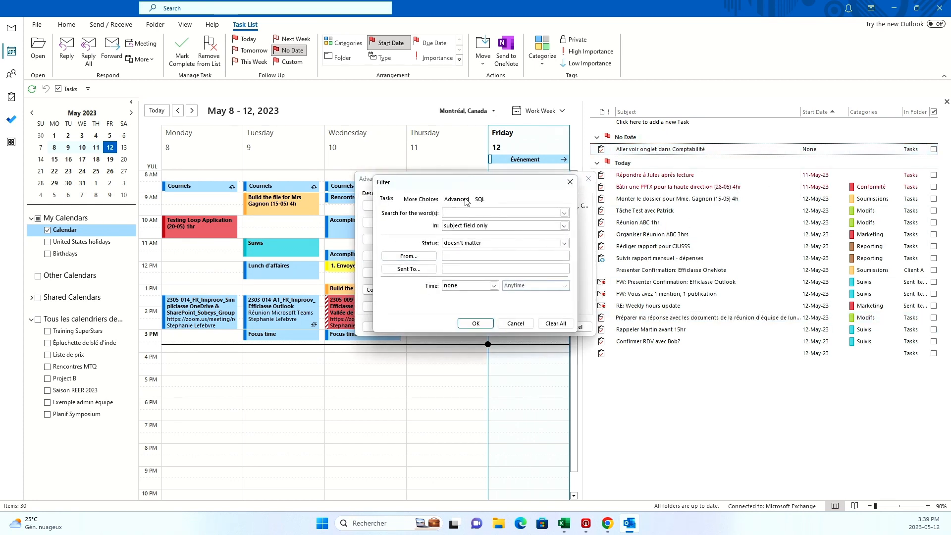
{"action": "left_click", "coordinate": [456, 198]}
{"action": "left_click", "coordinate": [402, 272]}
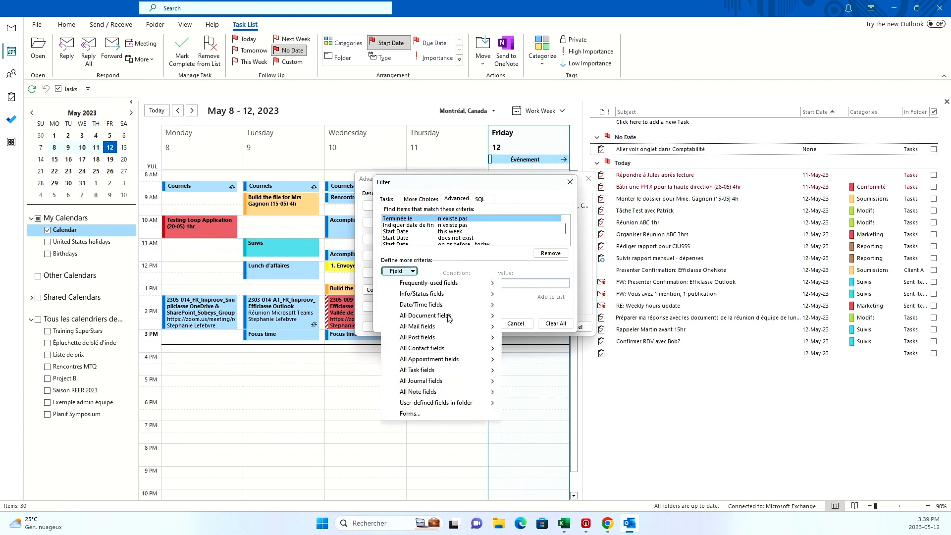
{"action": "mouse_move", "coordinate": [488, 306]}
{"action": "left_click", "coordinate": [532, 361]}
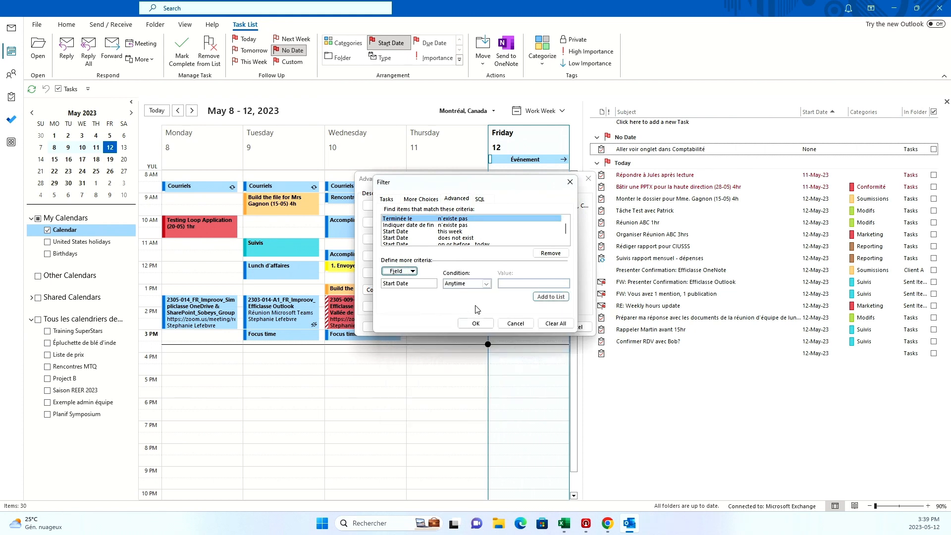
{"action": "left_click", "coordinate": [486, 284]}
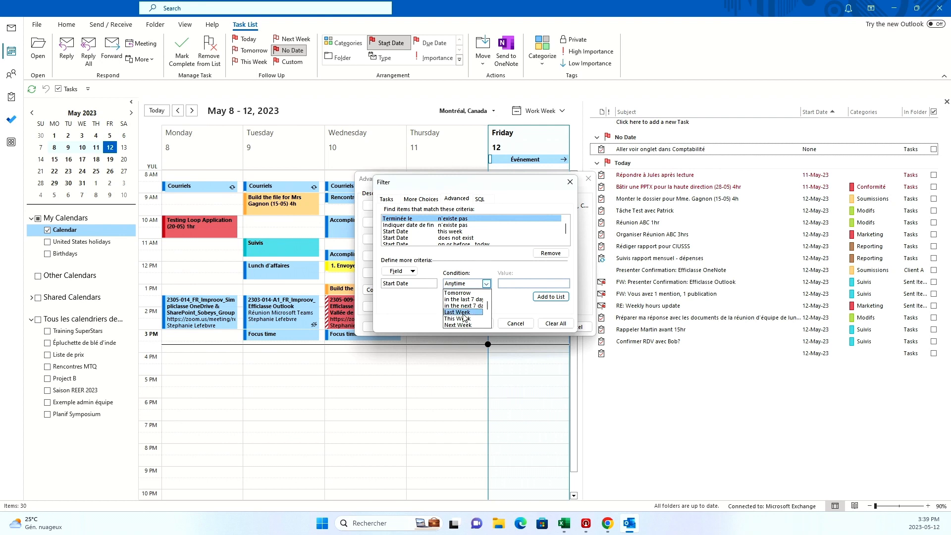
{"action": "left_click", "coordinate": [464, 325]}
{"action": "left_click", "coordinate": [549, 298]}
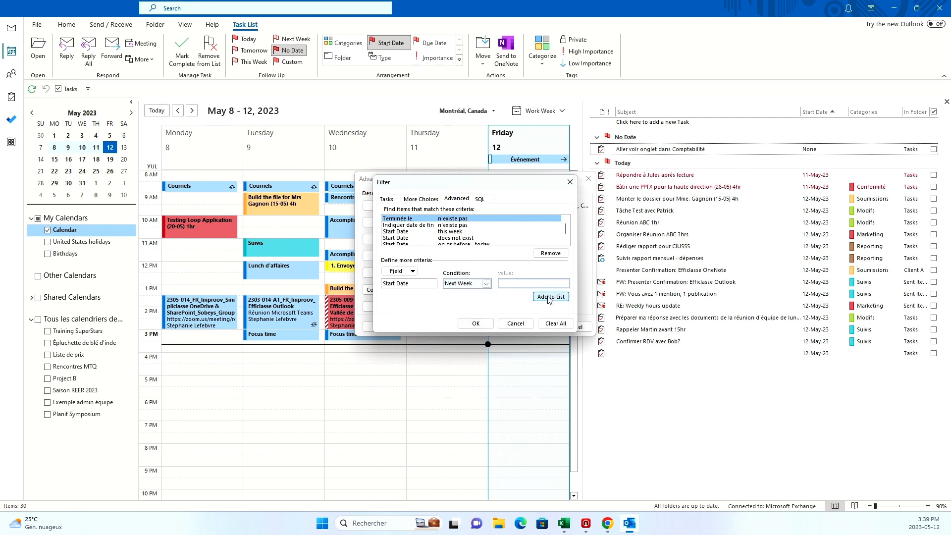
{"action": "left_click", "coordinate": [476, 323]}
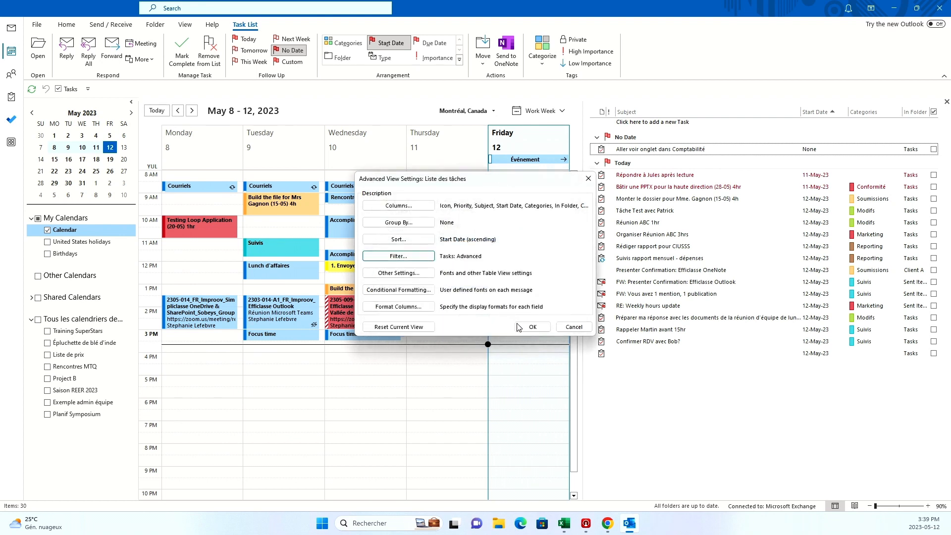
{"action": "left_click", "coordinate": [534, 326]}
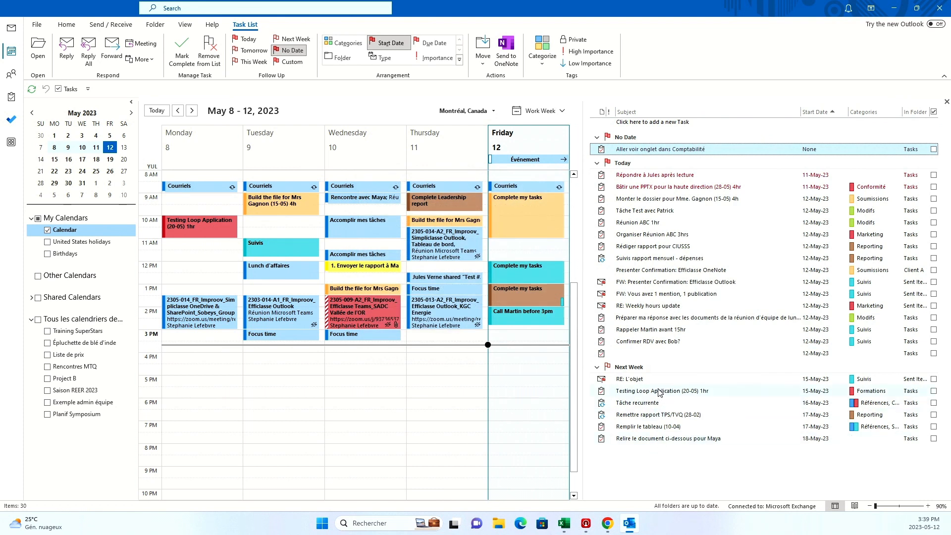
Collapse the Next Week and No Date groups and mark the untitled task in the Today group as complete
{"action": "left_click", "coordinate": [597, 368]}
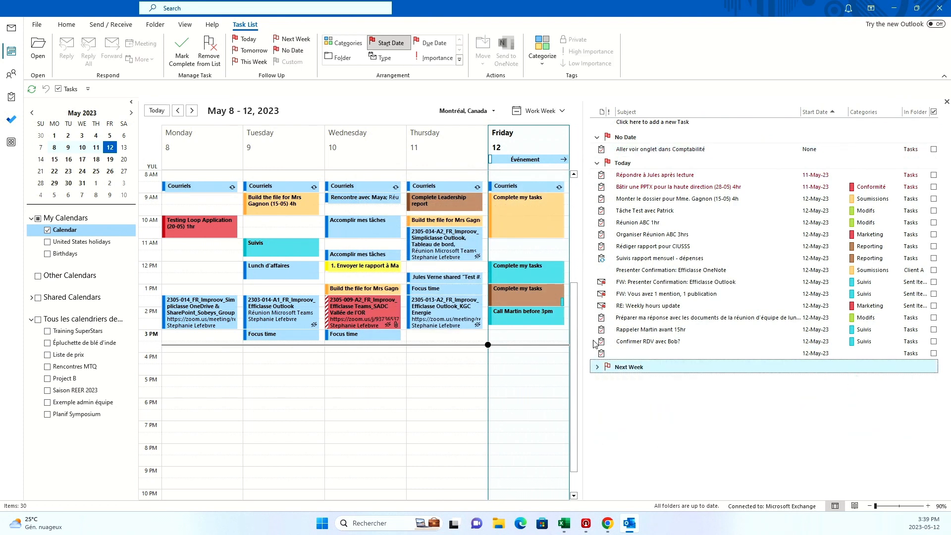
{"action": "left_click", "coordinate": [597, 138]}
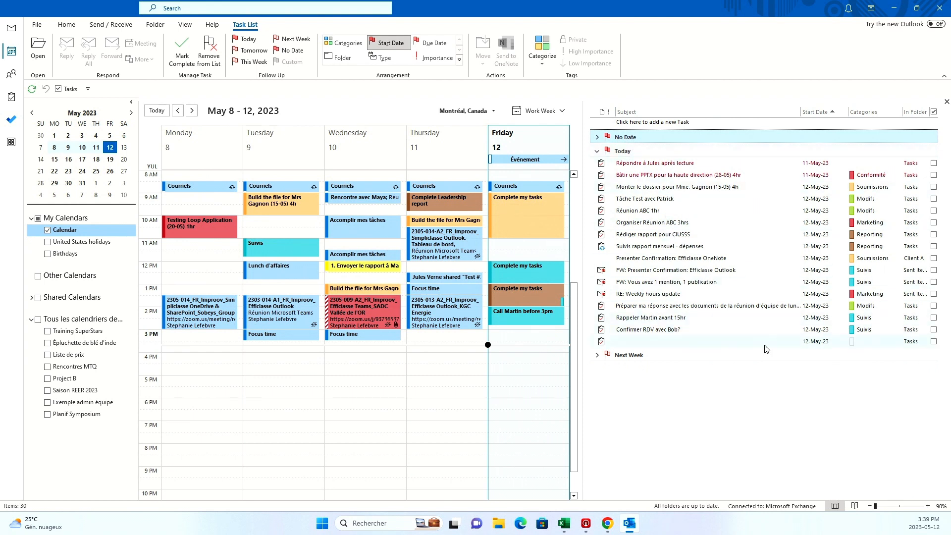
{"action": "left_click", "coordinate": [934, 342]}
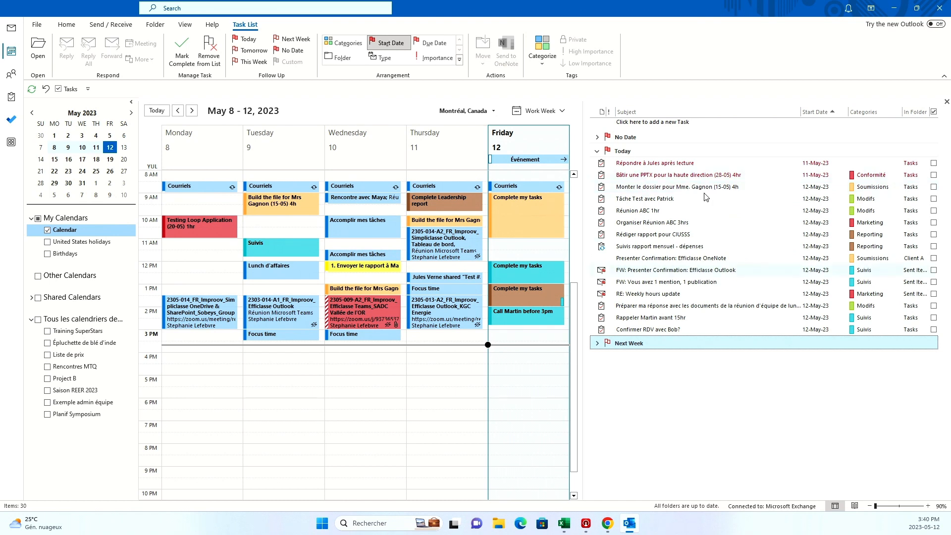
Set the task list's Start Date column format to Fri 2023-05-12 and apply it
{"action": "right_click", "coordinate": [817, 114]}
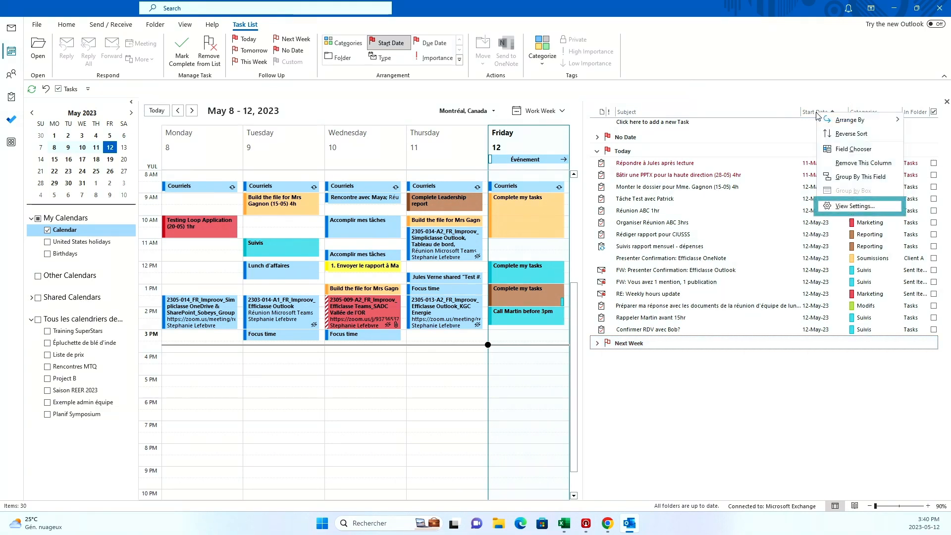
{"action": "left_click", "coordinate": [837, 209]}
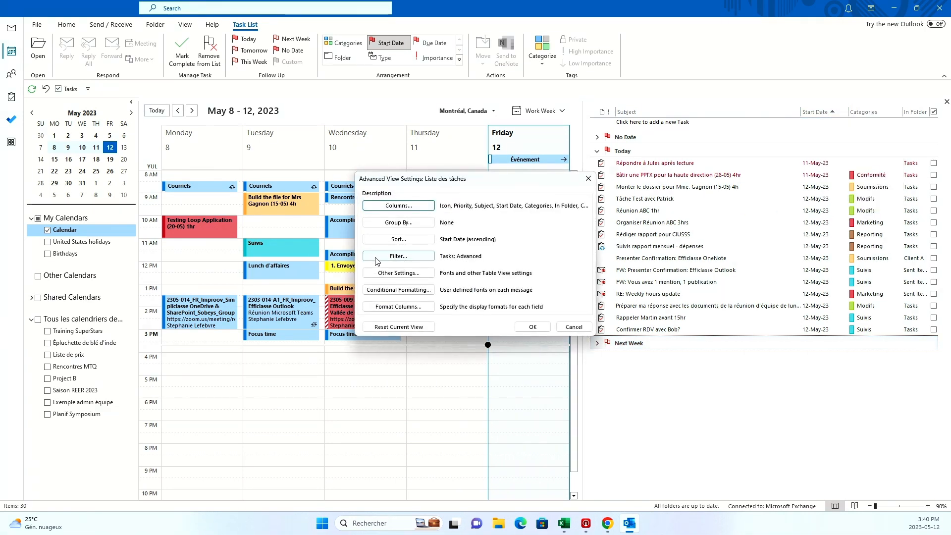
{"action": "left_click", "coordinate": [394, 309]}
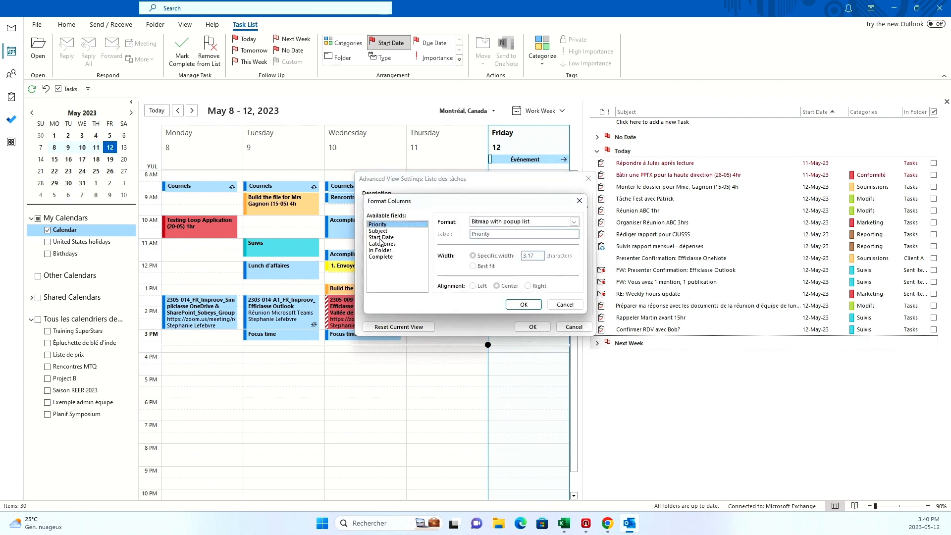
{"action": "left_click", "coordinate": [381, 238]}
{"action": "left_click", "coordinate": [501, 224]}
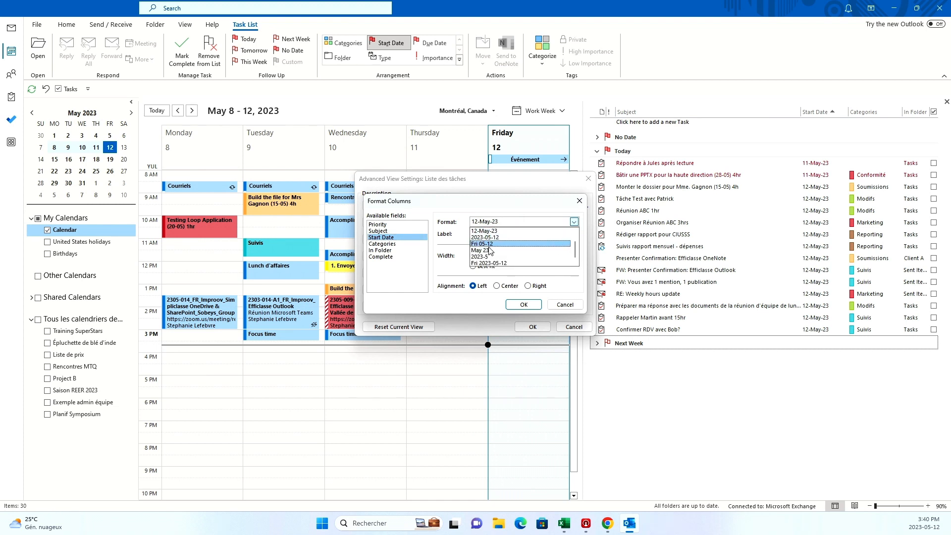
{"action": "left_click", "coordinate": [492, 264]}
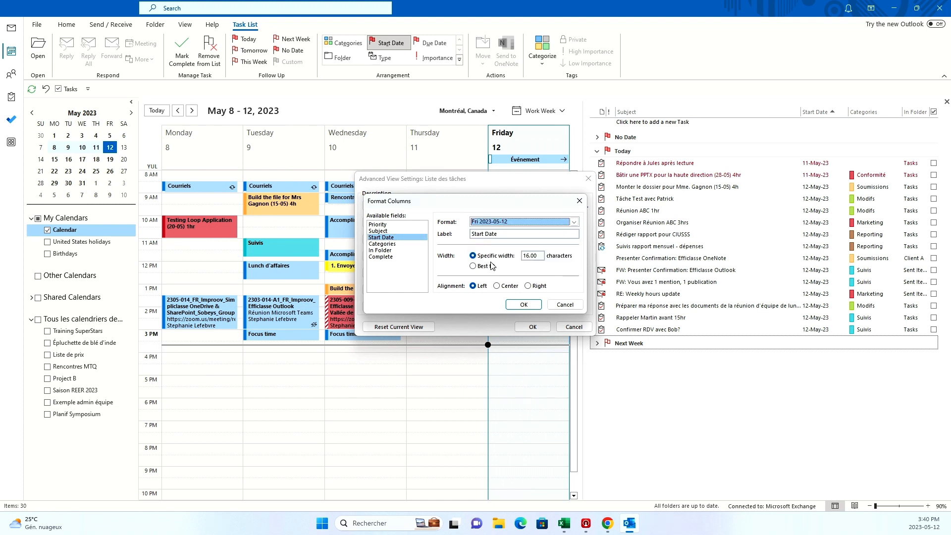
{"action": "left_click", "coordinate": [499, 223]}
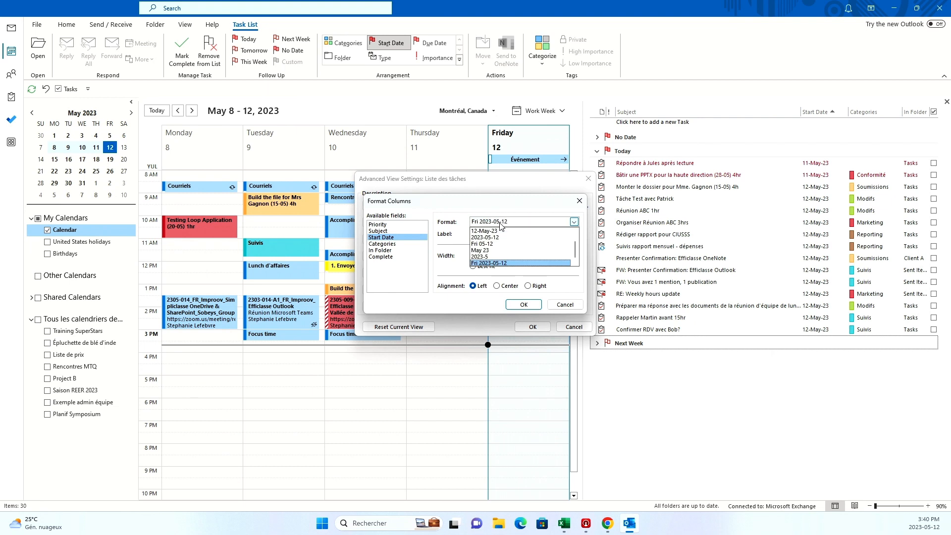
{"action": "left_click", "coordinate": [497, 264]}
{"action": "left_click", "coordinate": [524, 305]}
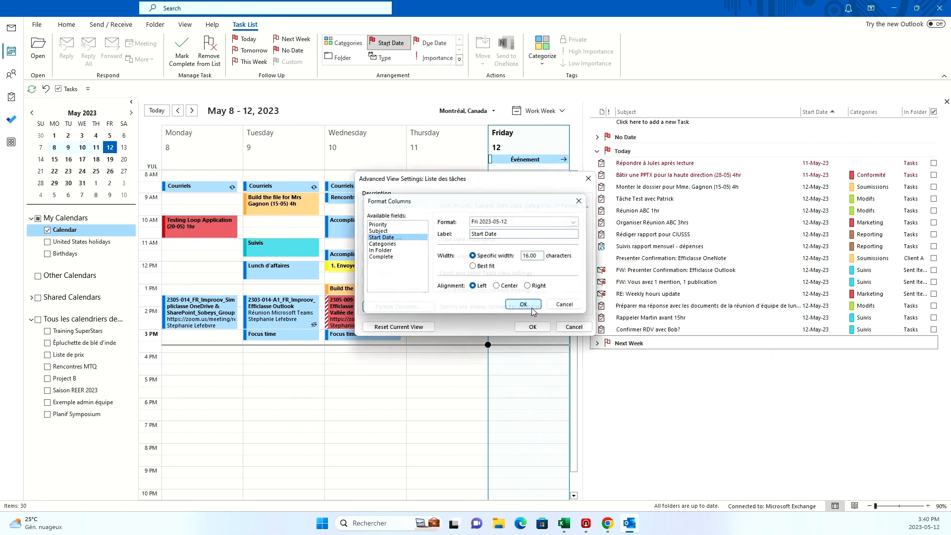
{"action": "left_click", "coordinate": [533, 327]}
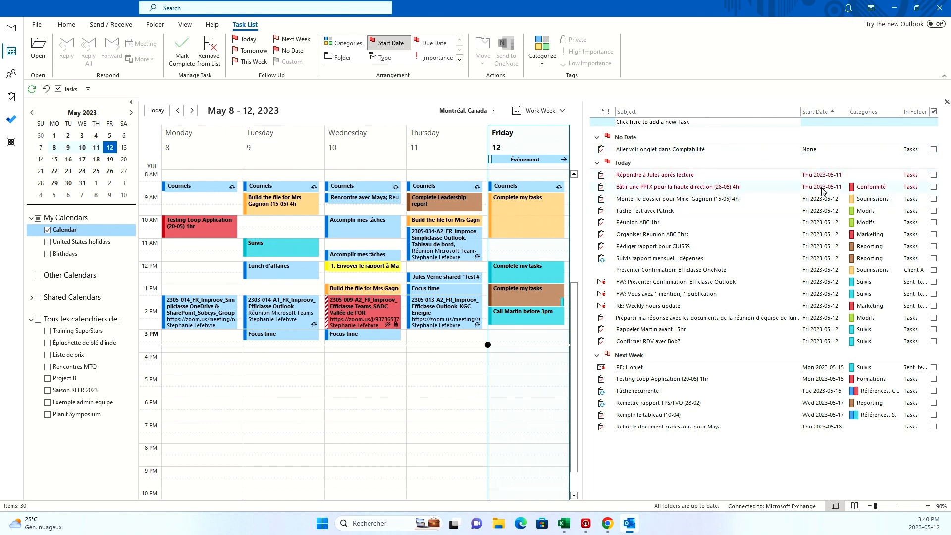
Set the Start Date column's format to 12-May-23 and its alignment to Center
{"action": "right_click", "coordinate": [818, 118]}
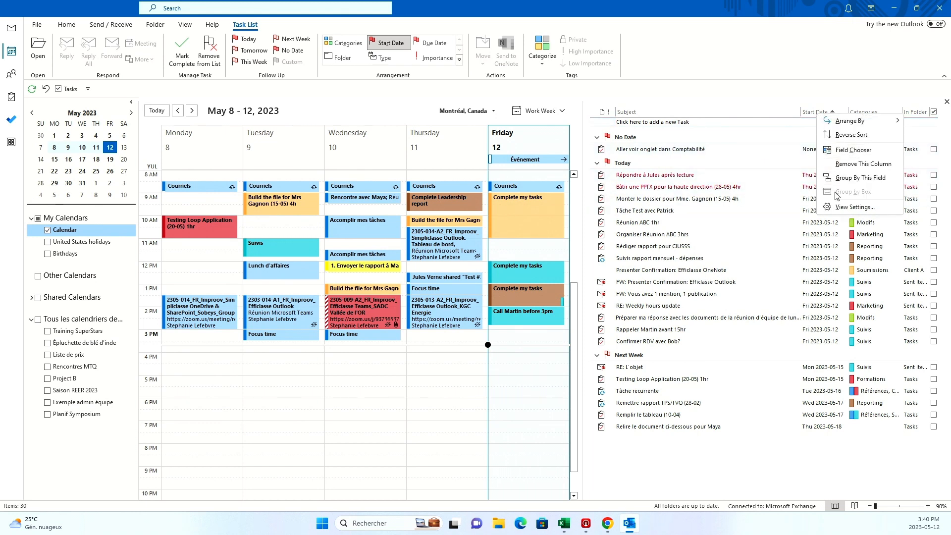
{"action": "left_click", "coordinate": [837, 208]}
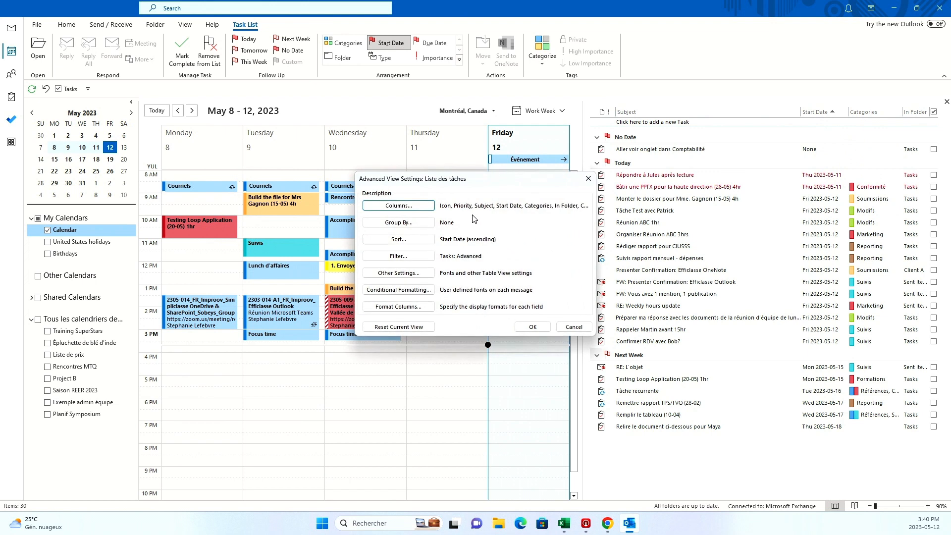
{"action": "left_click", "coordinate": [413, 307]}
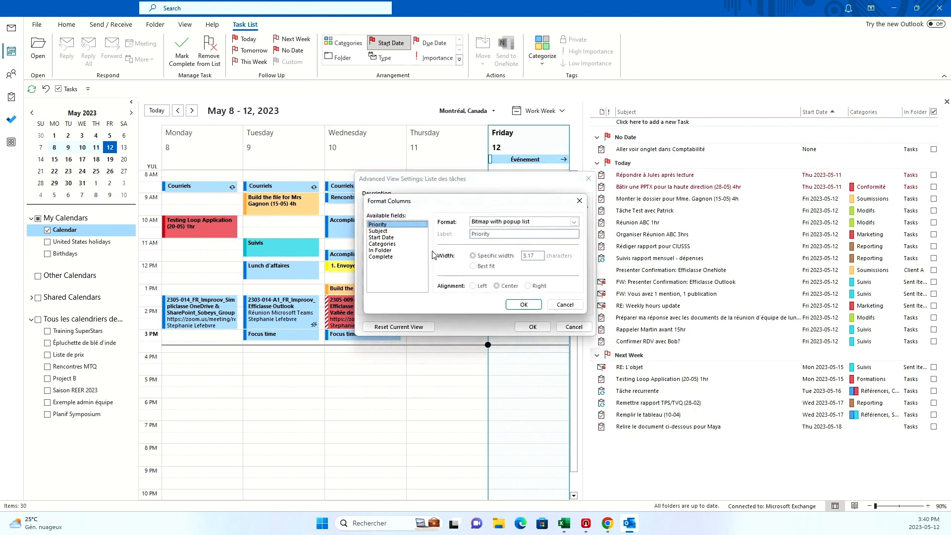
{"action": "left_click", "coordinate": [384, 237]}
{"action": "left_click", "coordinate": [495, 222]}
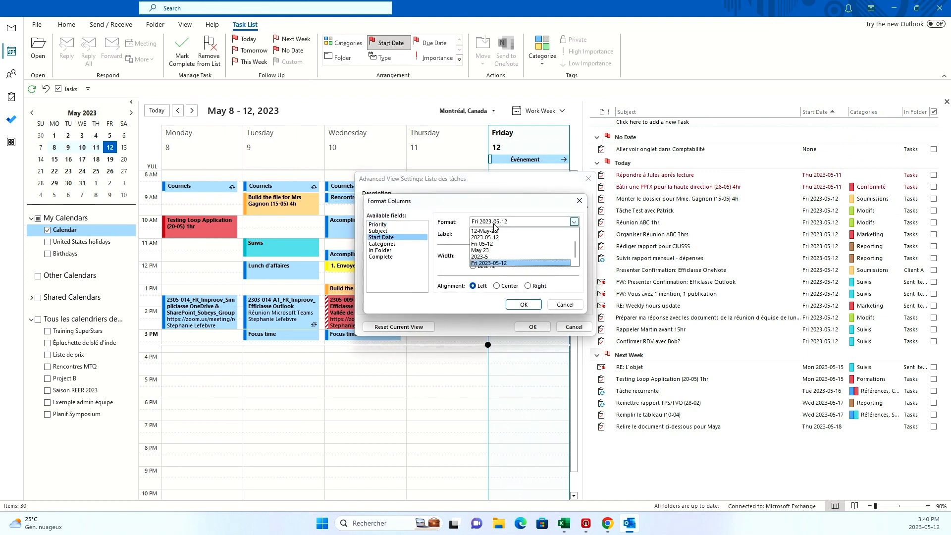
{"action": "left_click", "coordinate": [495, 231]}
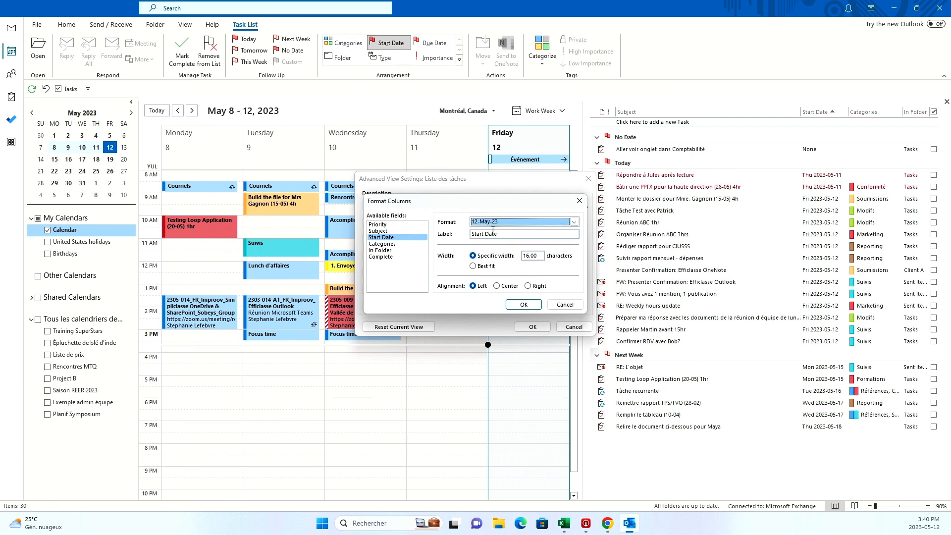
{"action": "left_click", "coordinate": [497, 286]}
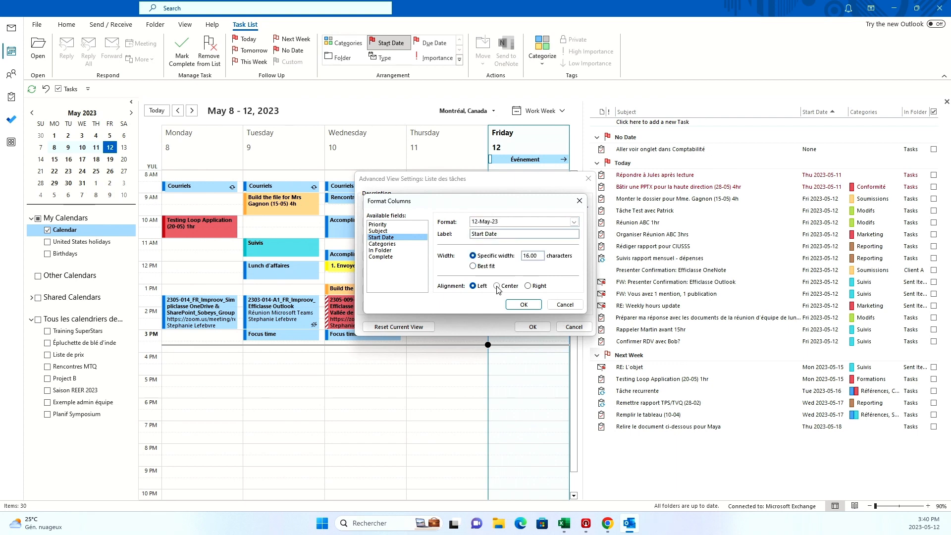
{"action": "left_click", "coordinate": [516, 305]}
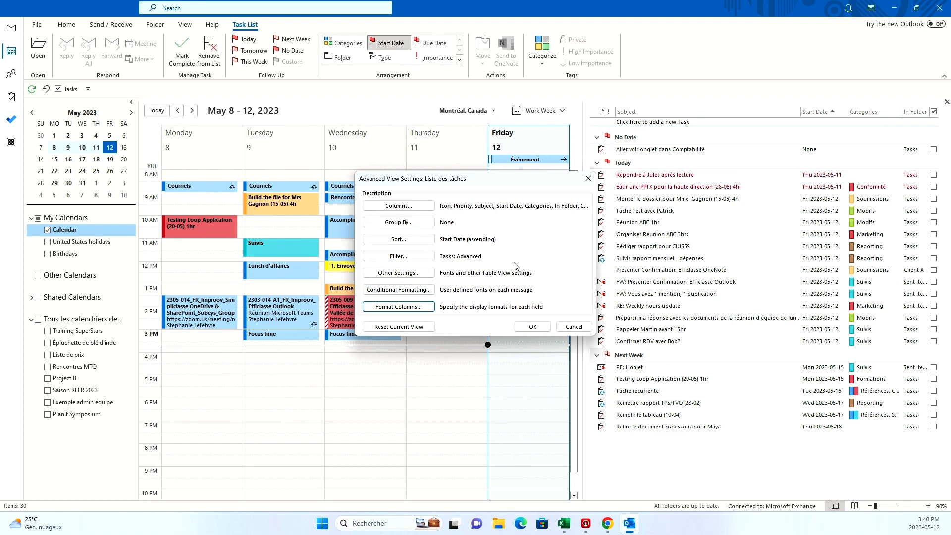
Apply the compact layout for widths under 125 characters, and test it by widening and narrowing the task pane
{"action": "left_click", "coordinate": [397, 273]}
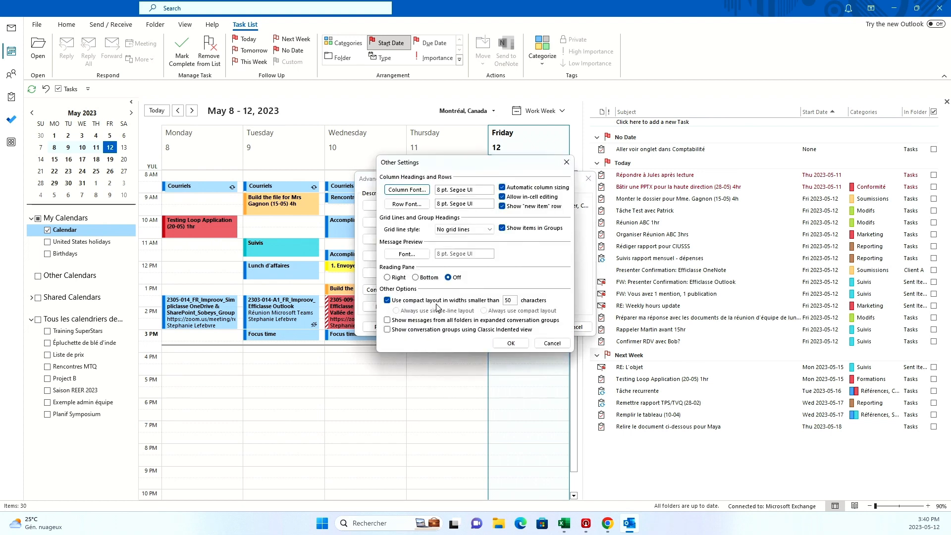
{"action": "left_click_drag", "start_coordinate": [515, 300], "coordinate": [503, 300]}
{"action": "left_click", "coordinate": [511, 342]}
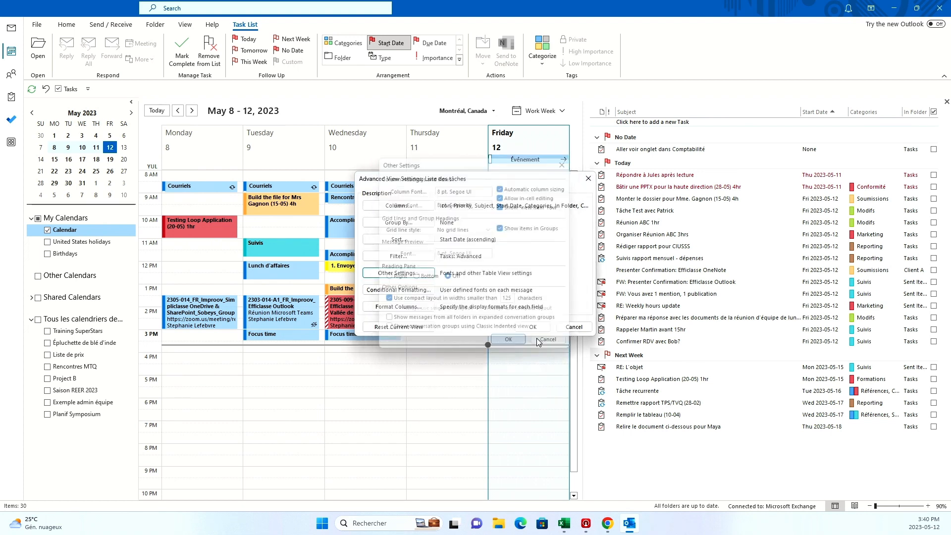
{"action": "left_click", "coordinate": [532, 329]}
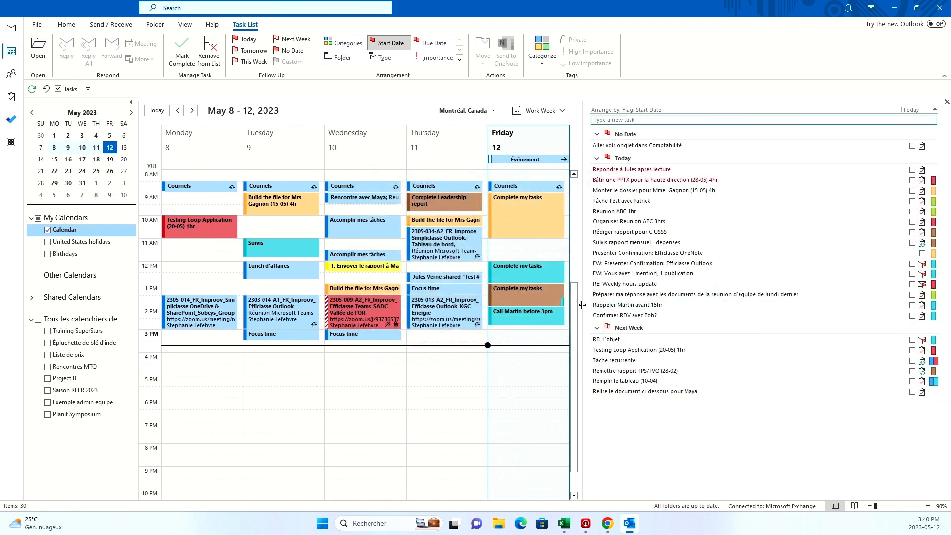
{"action": "left_click_drag", "start_coordinate": [582, 305], "coordinate": [510, 279]}
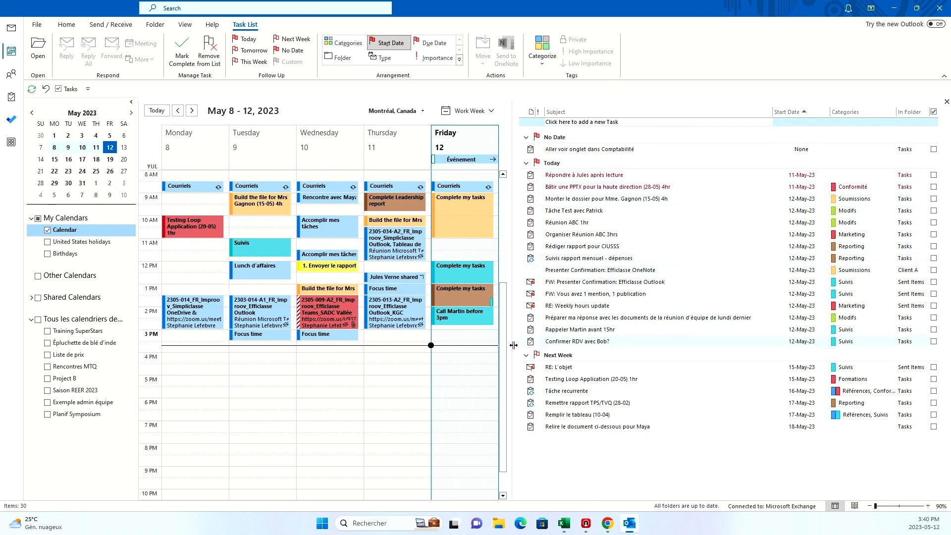
{"action": "left_click_drag", "start_coordinate": [512, 345], "coordinate": [743, 345]}
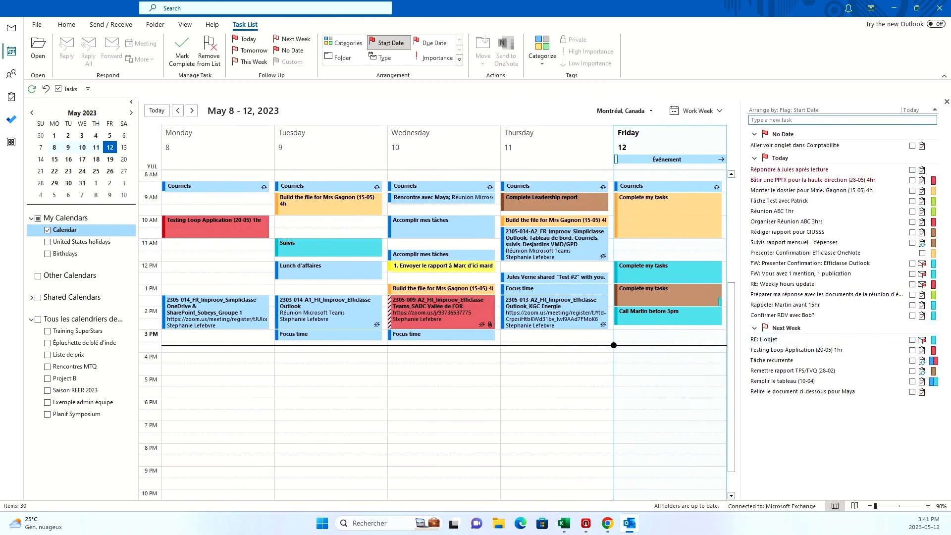
Set the compact layout threshold to 50 characters, apply the view settings, and widen the task pane moderately
{"action": "left_click", "coordinate": [818, 111]}
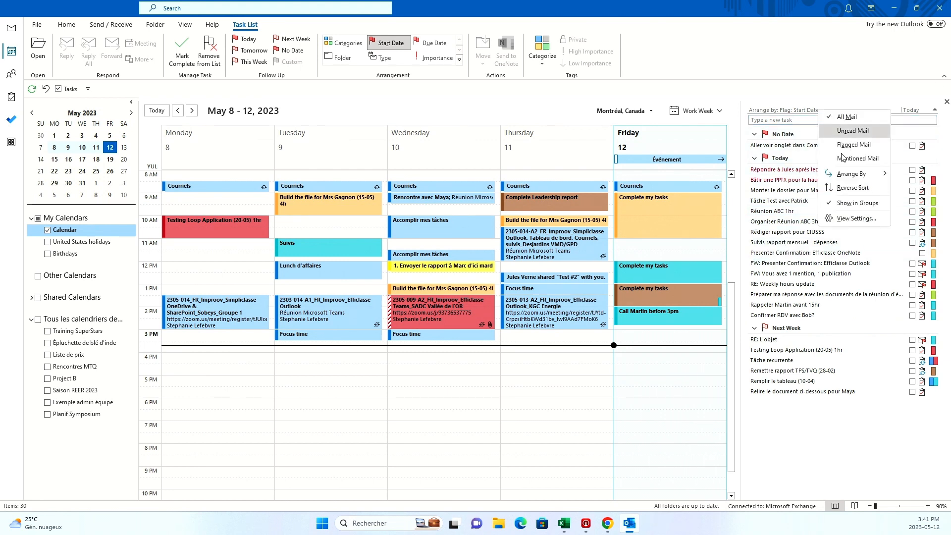
{"action": "left_click", "coordinate": [831, 220]}
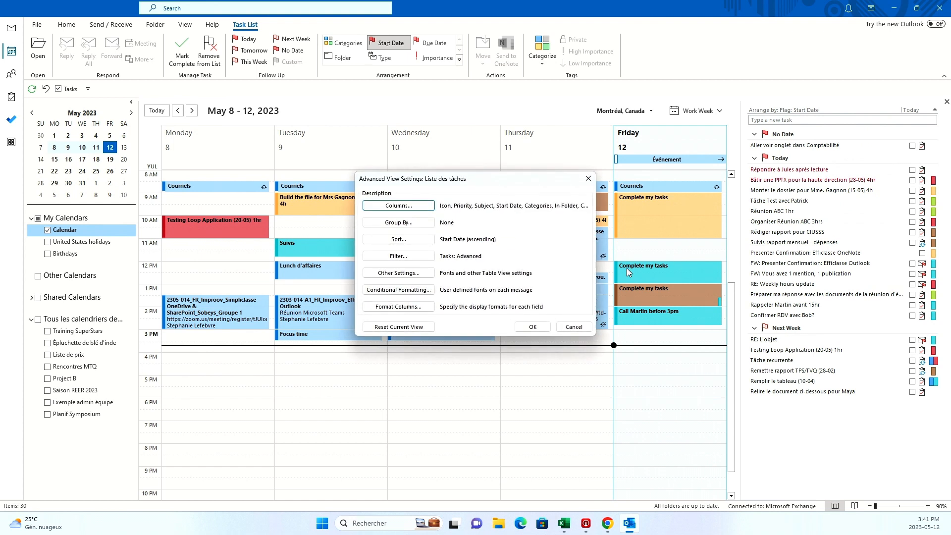
{"action": "left_click", "coordinate": [391, 273]}
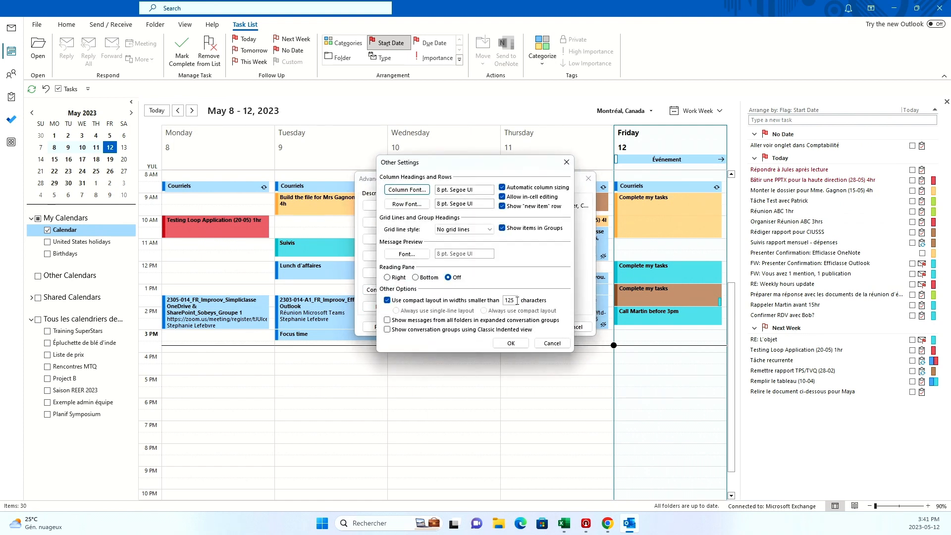
{"action": "left_click_drag", "start_coordinate": [517, 300], "coordinate": [504, 300]}
{"action": "type", "text": "50"}
{"action": "left_click", "coordinate": [513, 343]}
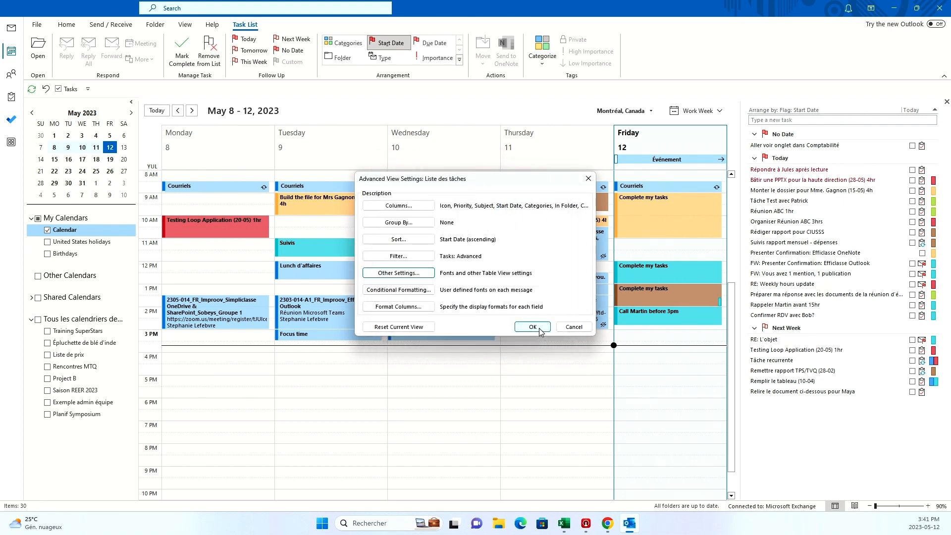
{"action": "left_click", "coordinate": [545, 327]}
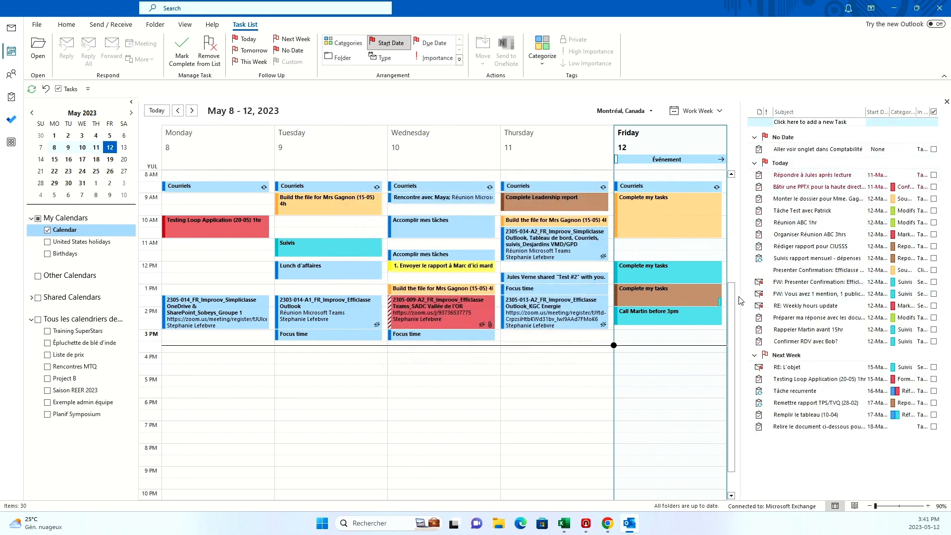
{"action": "left_click_drag", "start_coordinate": [739, 298], "coordinate": [659, 289]}
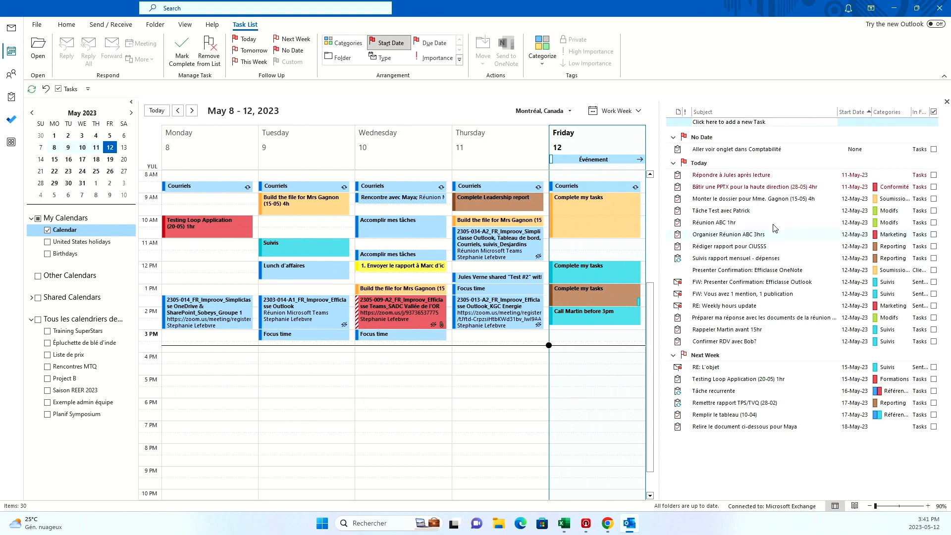